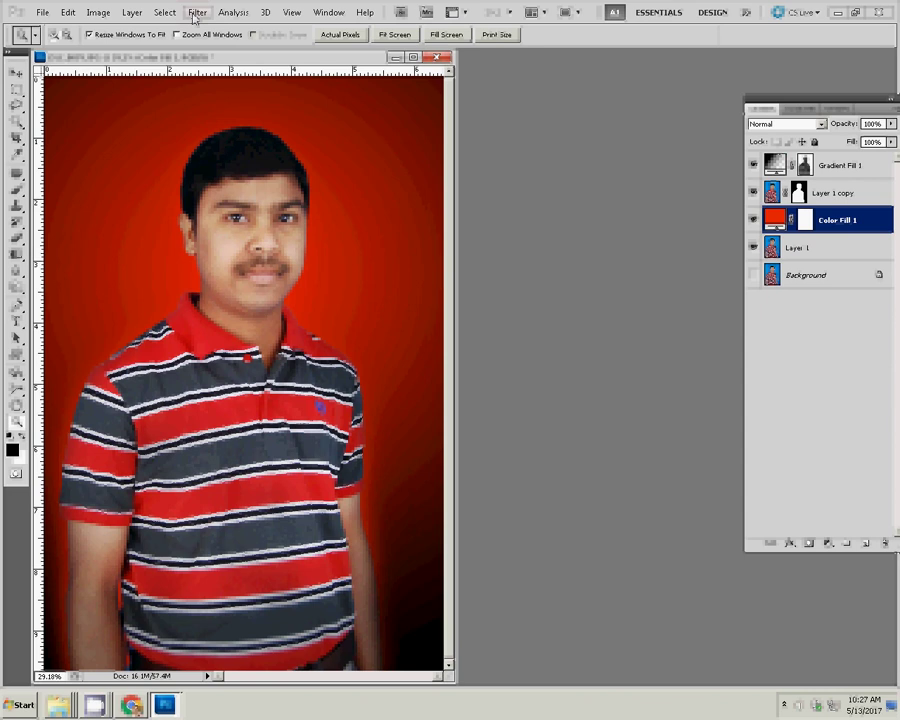
- Rasterize the red fill and render a 151% brightness lens flare above the man's head
left_click(163, 13)
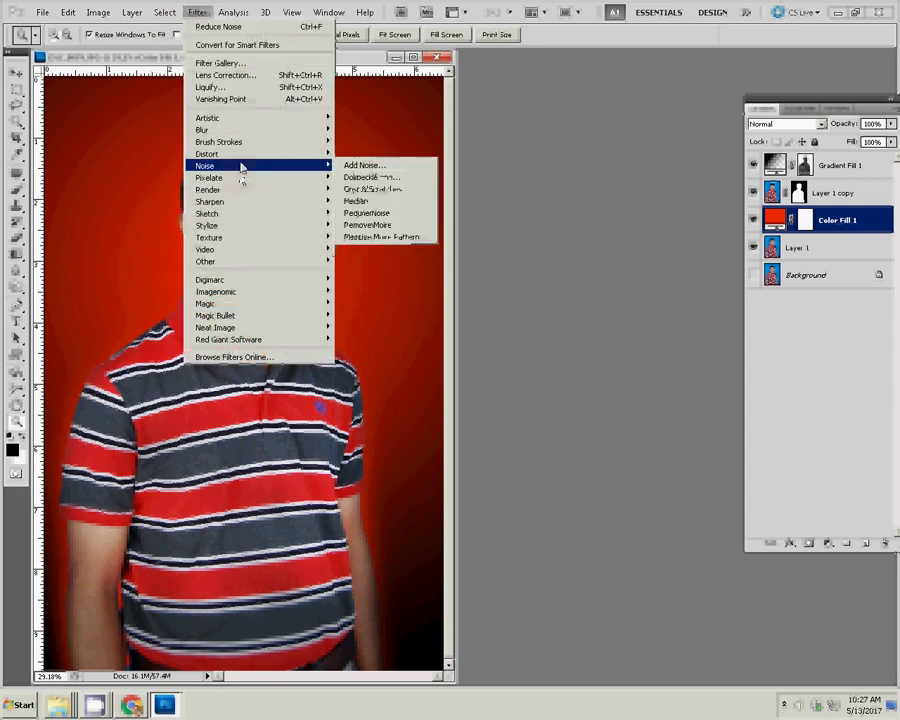
mouse_move(208, 189)
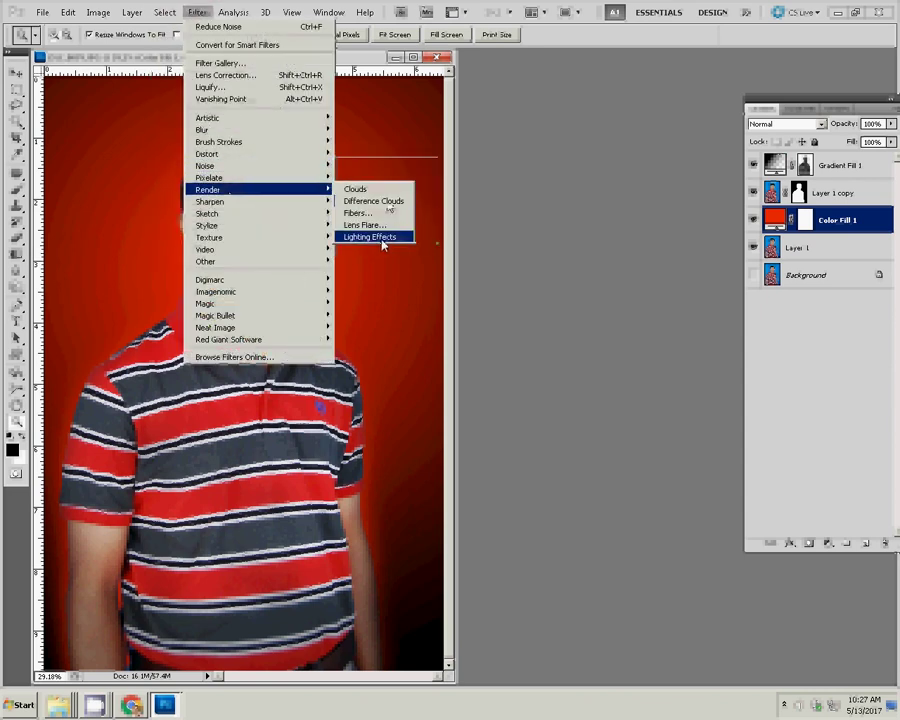
left_click(378, 237)
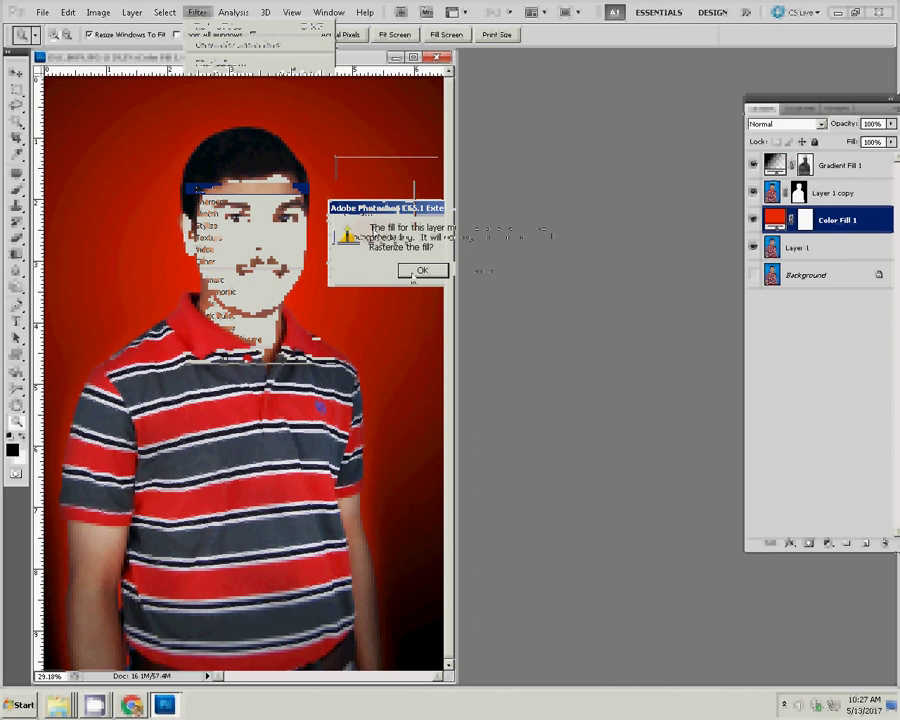
left_click(418, 271)
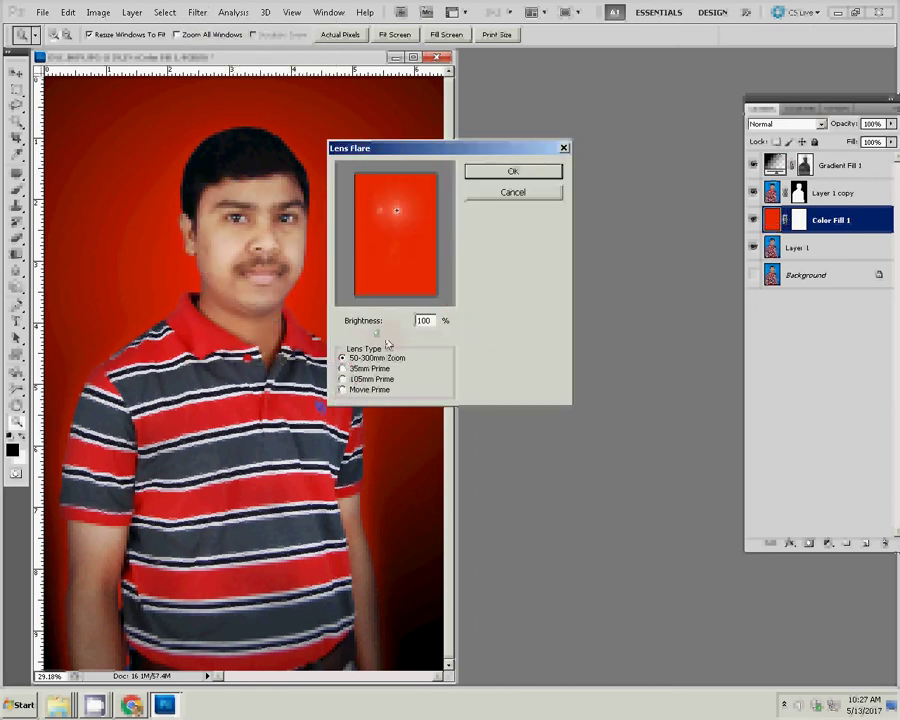
left_click_drag(386, 343, 396, 343)
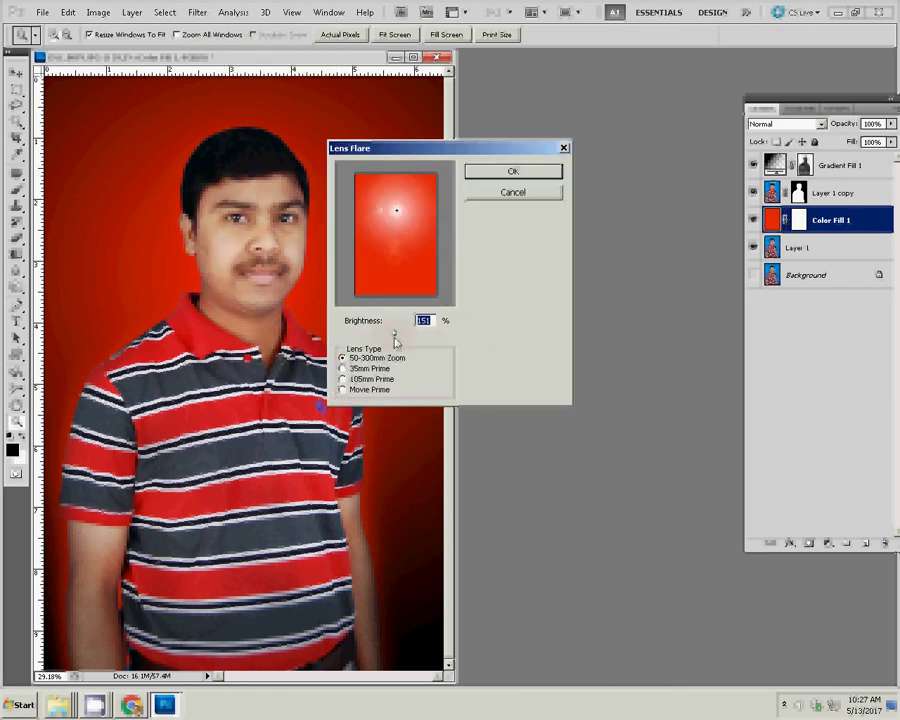
left_click(397, 222)
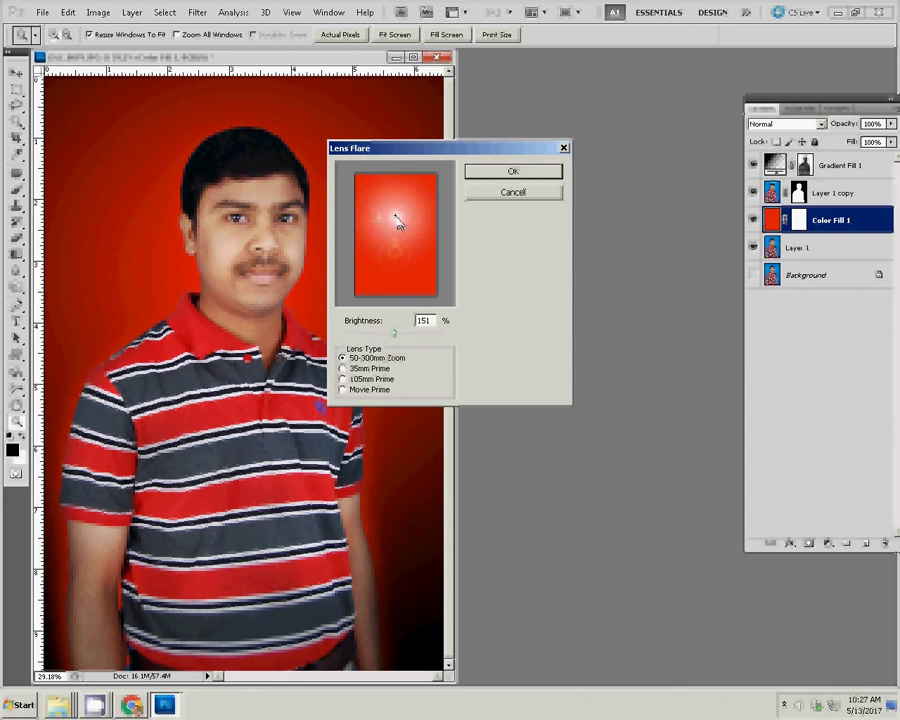
key("Return")
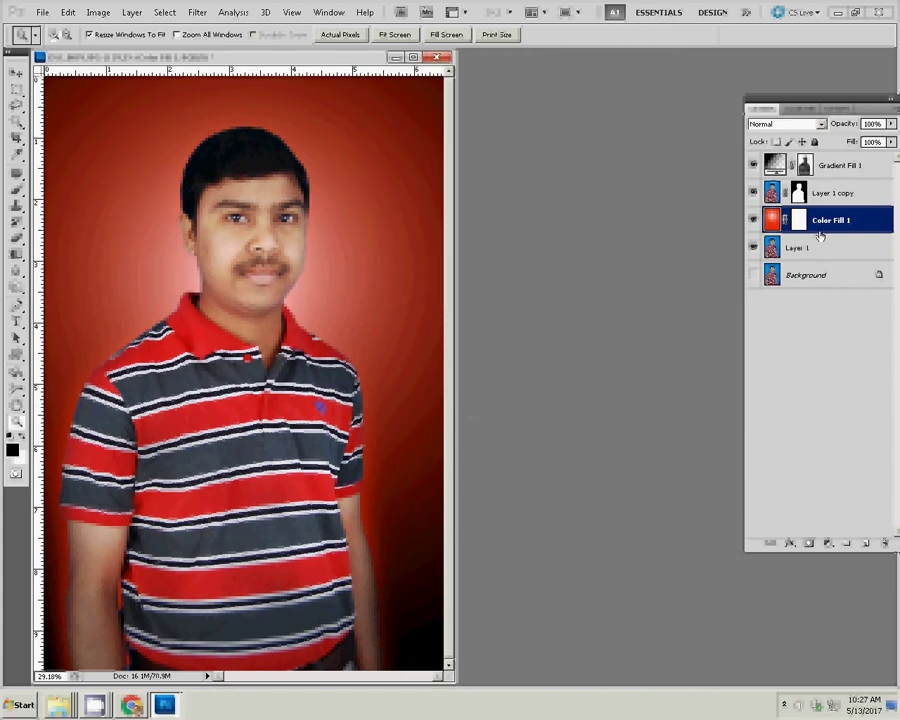
- Nudge the Gradient Fill 1 glow upward behind the man's head
left_click(329, 268, "ctrl")
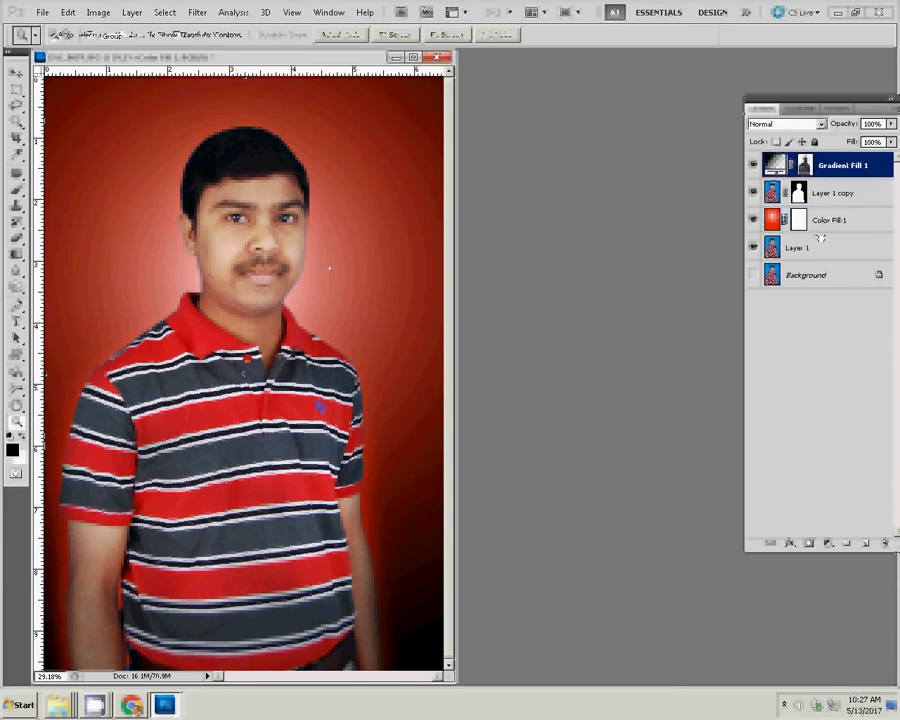
left_click_drag(329, 268, 330, 250)
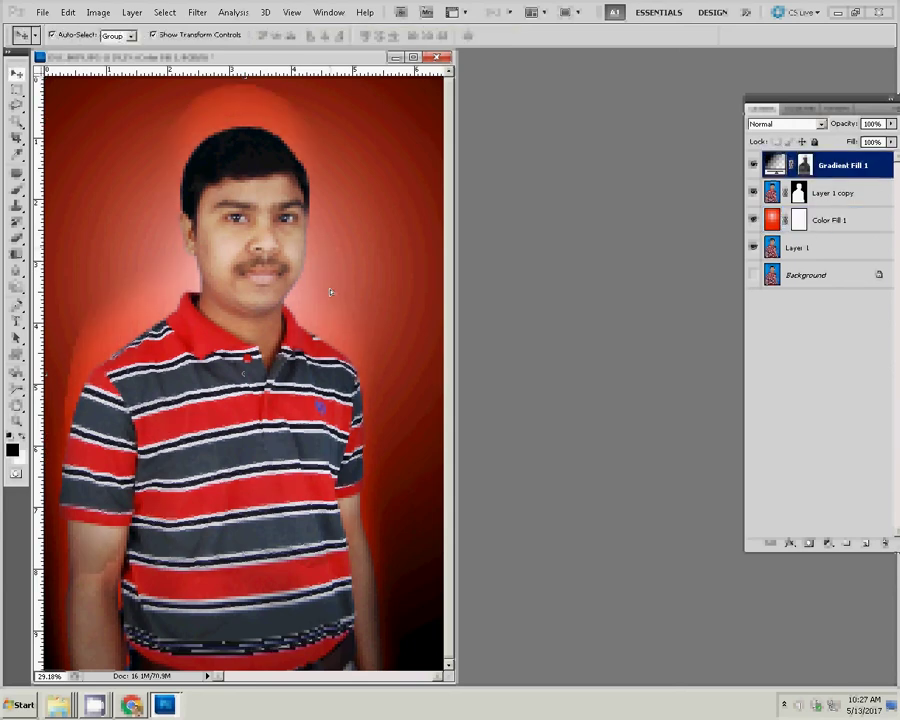
left_click_drag(330, 291, 323, 285)
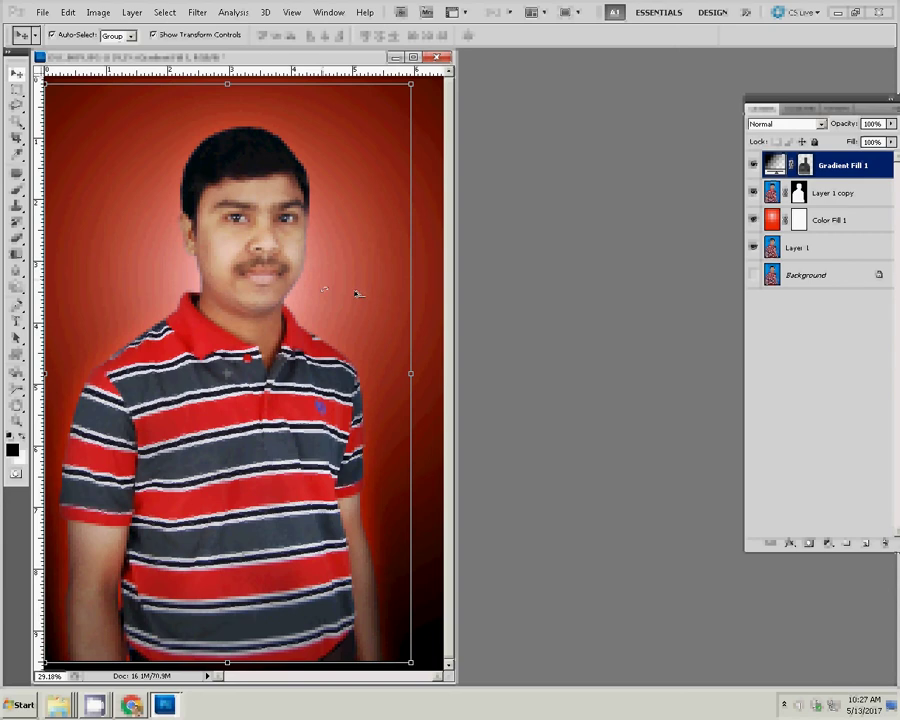
- Scale the Color Fill 1 layer to about 124% and toggle Layer 1 copy visibility
double_click(830, 220)
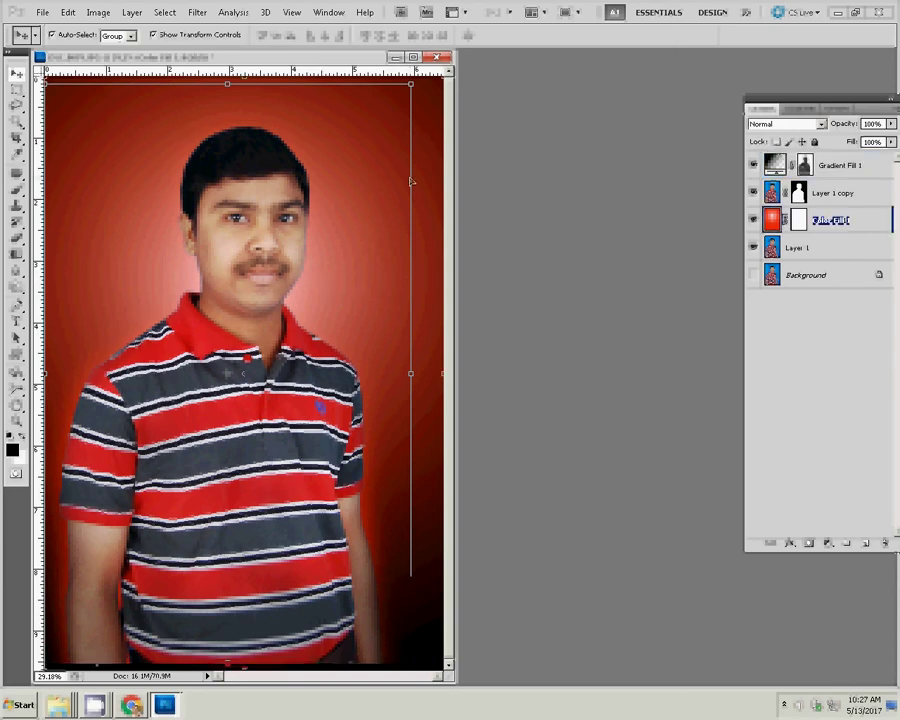
scroll(411, 181, "down", 2)
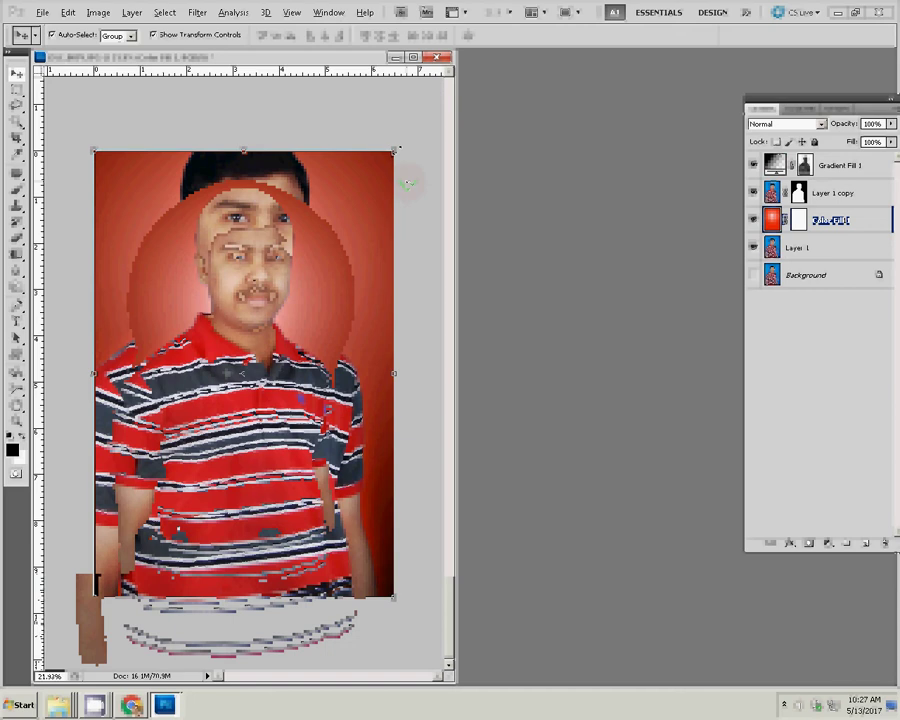
left_click_drag(410, 143, 434, 122)
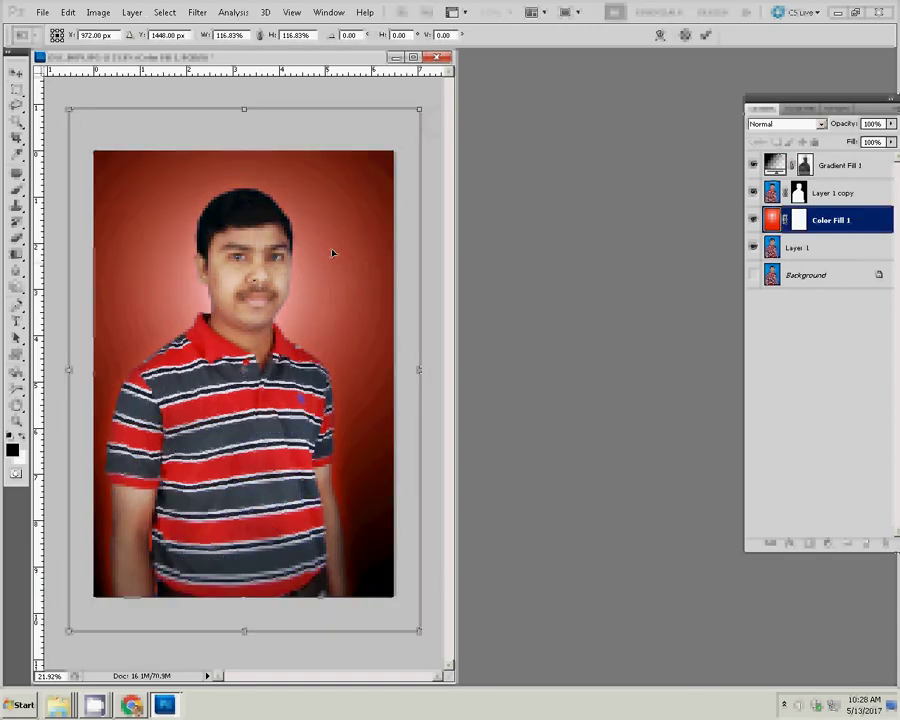
left_click_drag(427, 100, 448, 85)
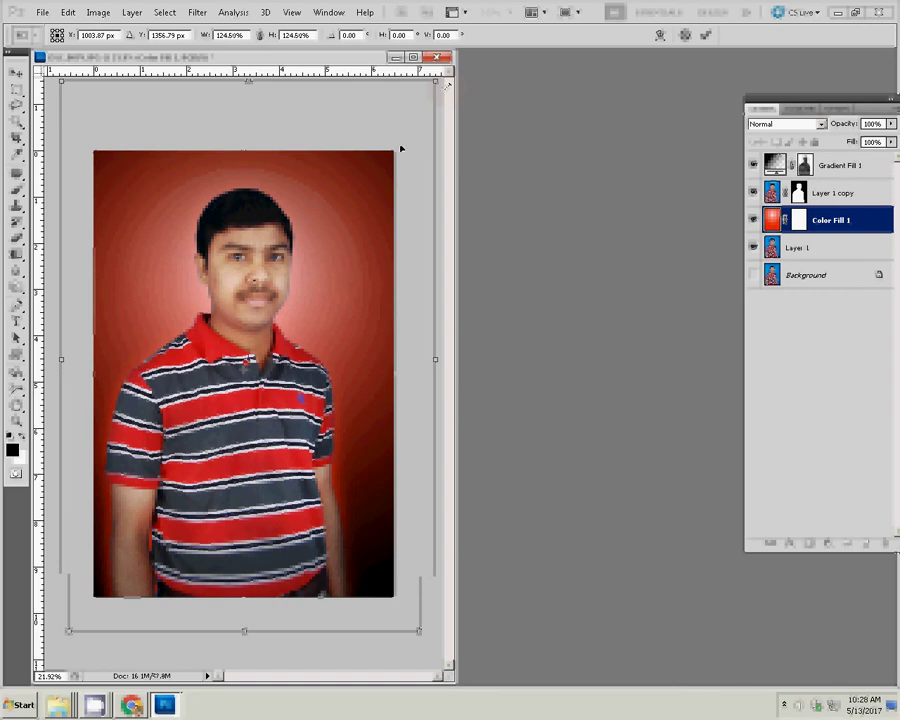
key("Return")
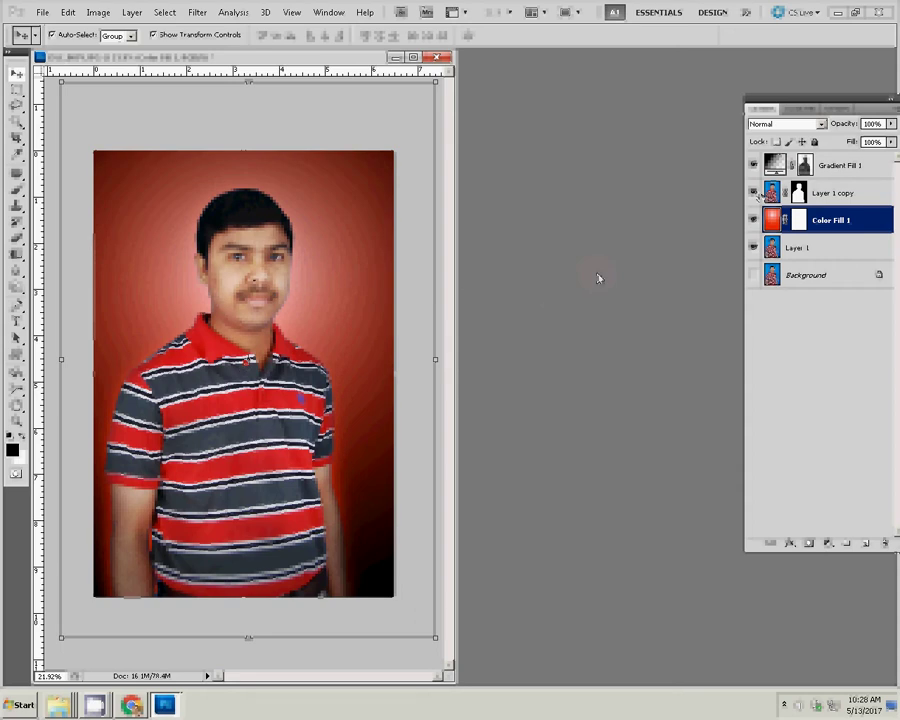
left_click(753, 193)
- Add a Solid Color fill layer in near-black dark red #160303
left_click(865, 543)
left_click(828, 543)
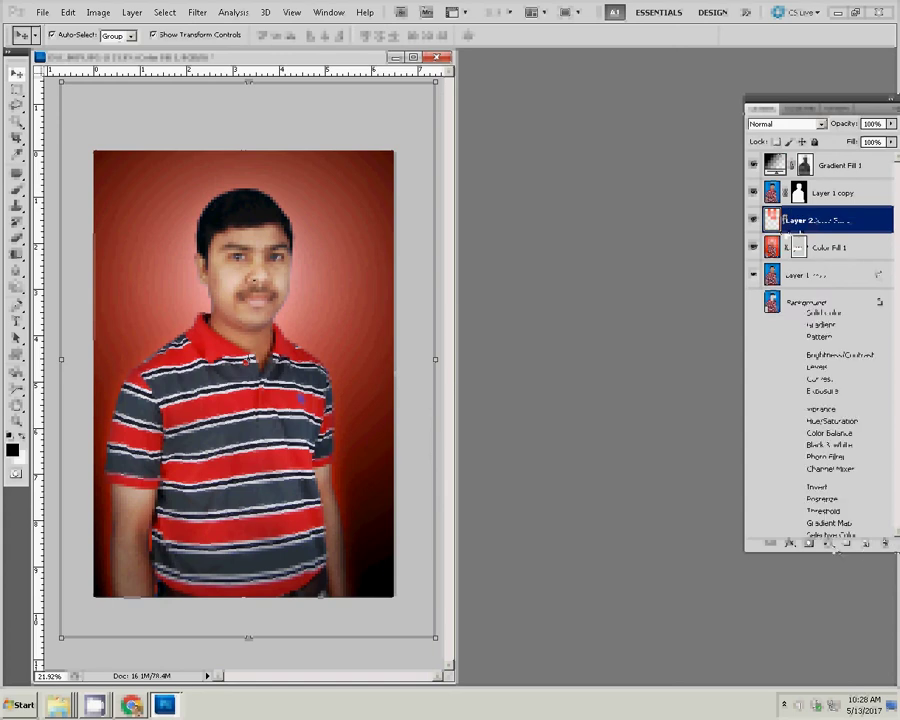
left_click(823, 312)
left_click(675, 467)
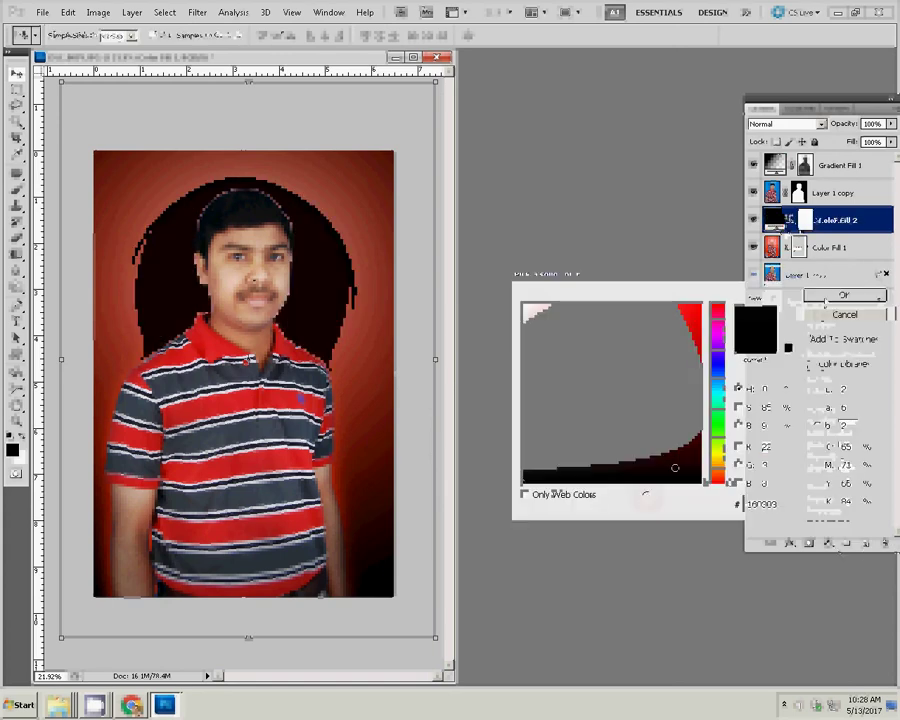
left_click(825, 297)
- Try Screen and Overlay blending on the dark fill, settling on Soft Light
left_click(773, 124)
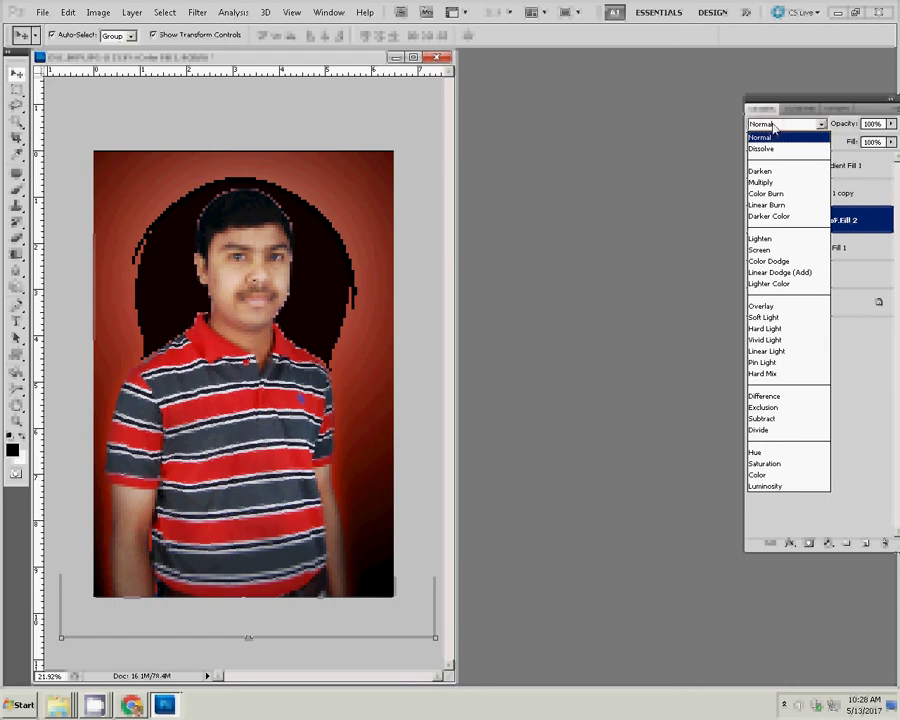
left_click(768, 250)
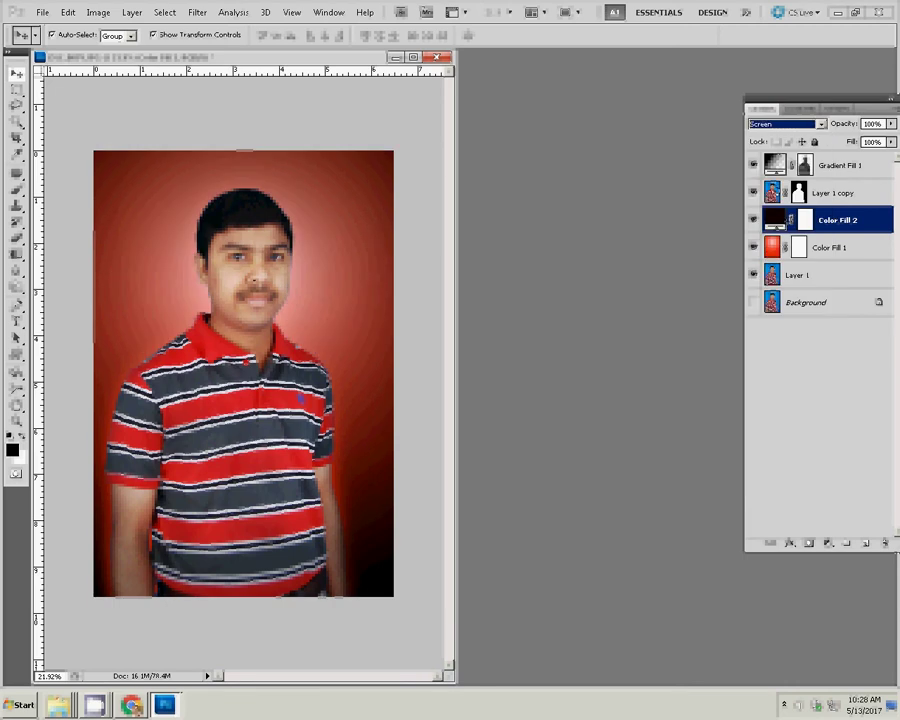
left_click(790, 127)
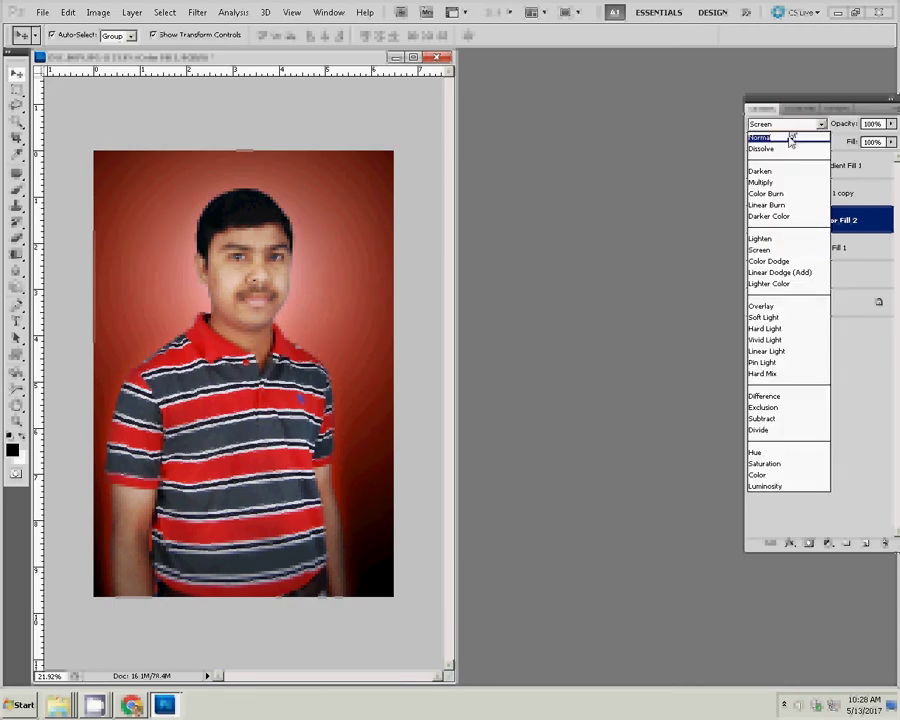
left_click(766, 306)
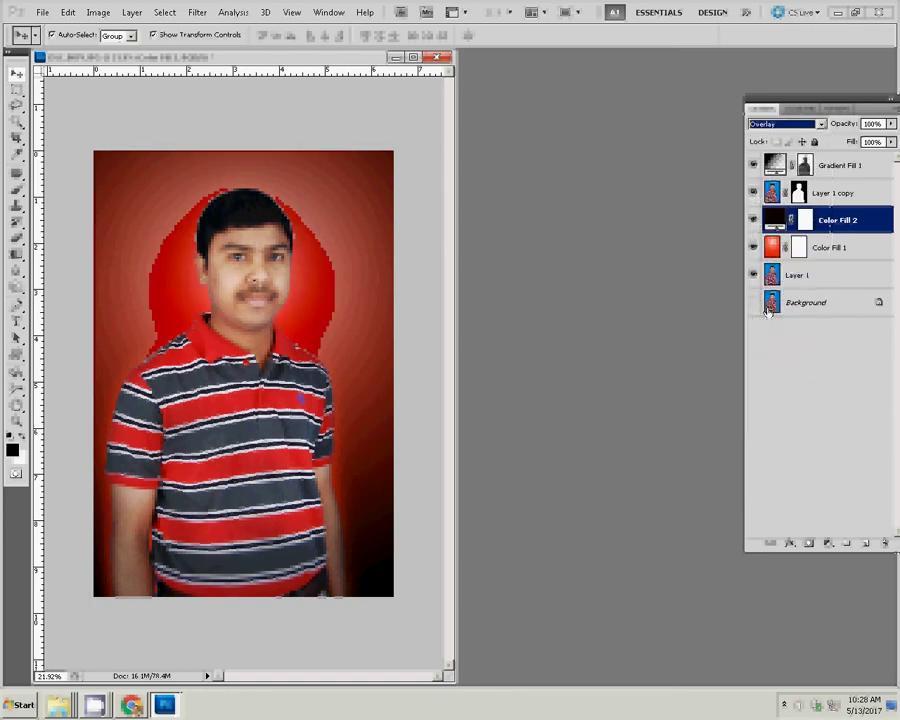
left_click(790, 124)
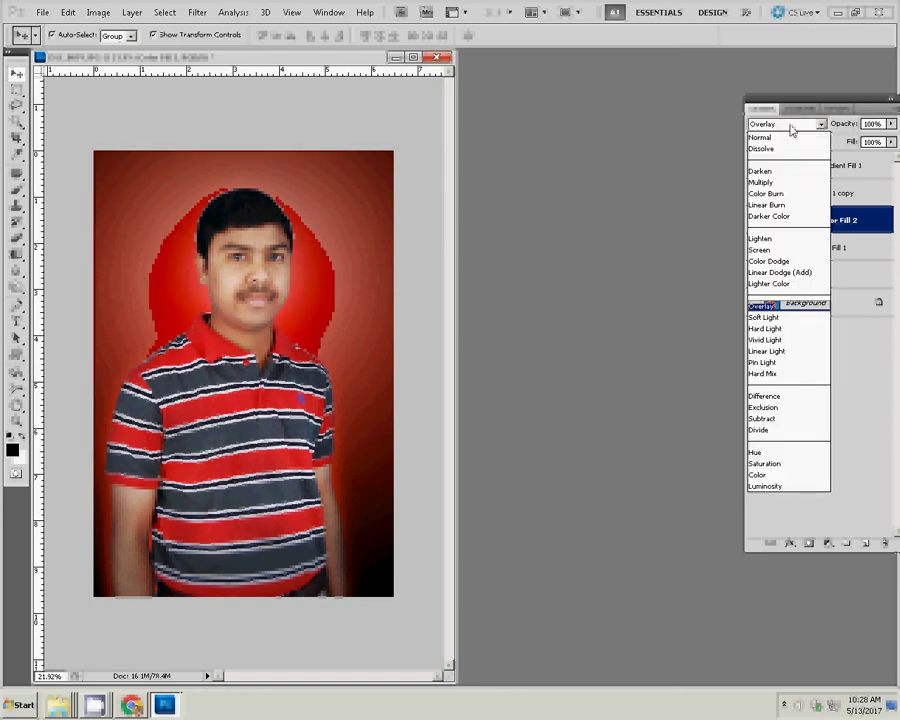
left_click(764, 317)
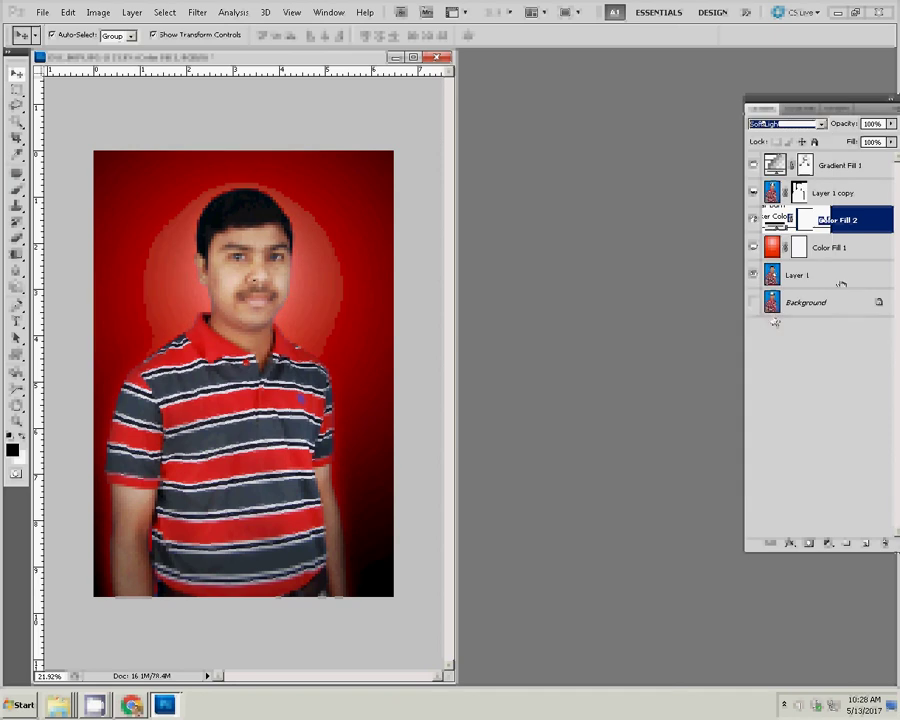
left_click(773, 194)
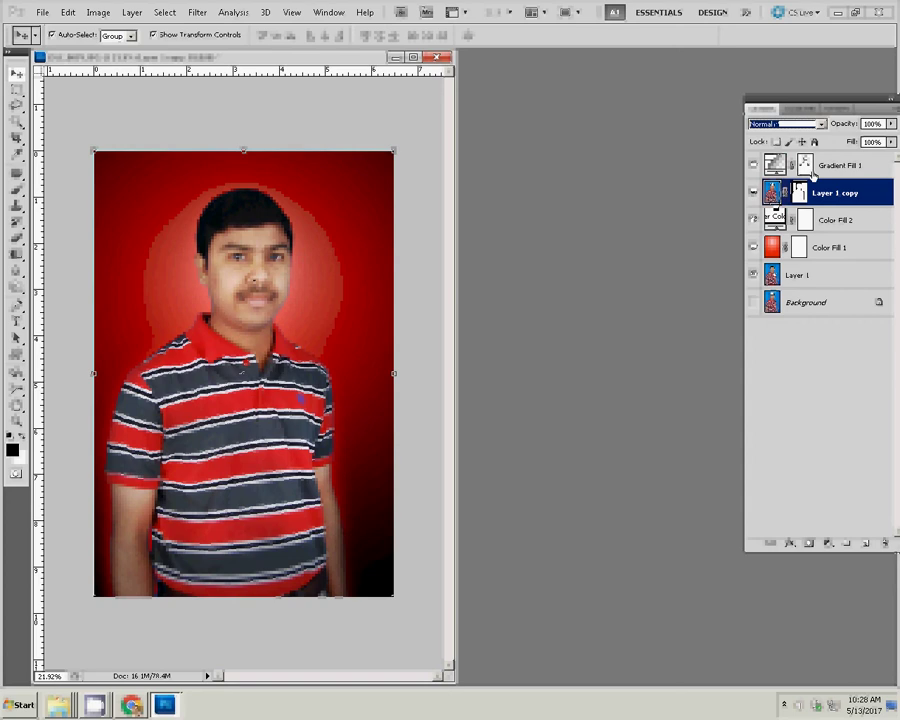
- Duplicate Layer 1 copy into Layer 1 copy 2, showing the copy and hiding the original
left_click(828, 546)
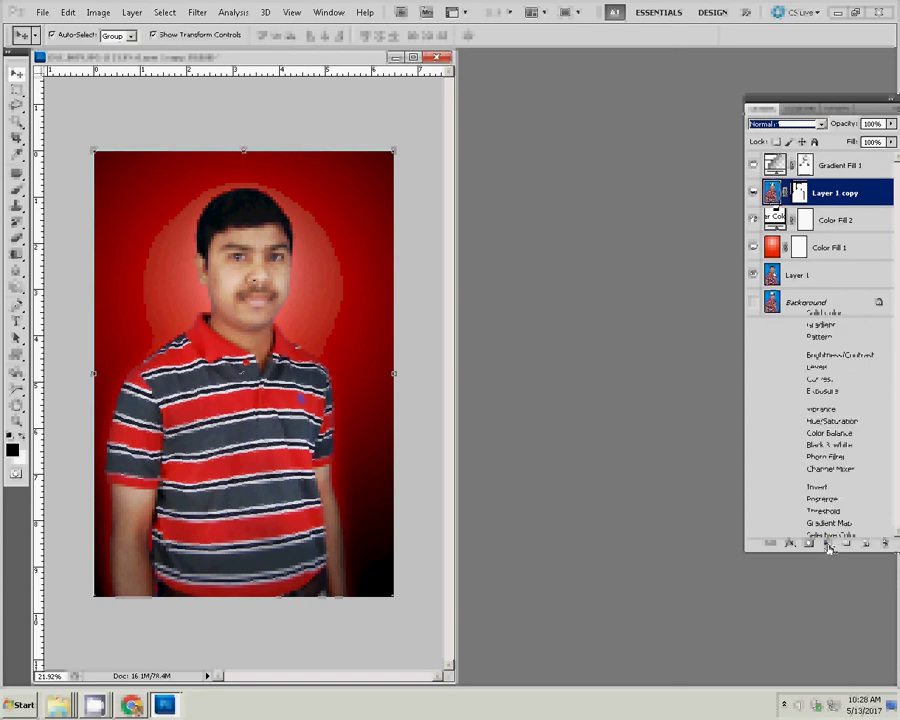
left_click(842, 491)
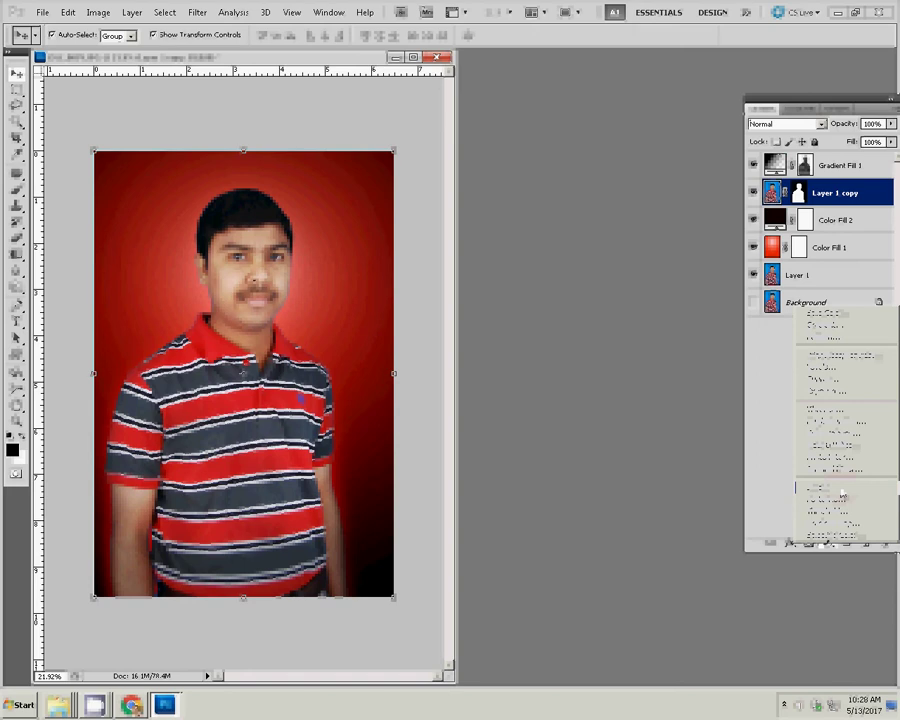
key("ctrl+j")
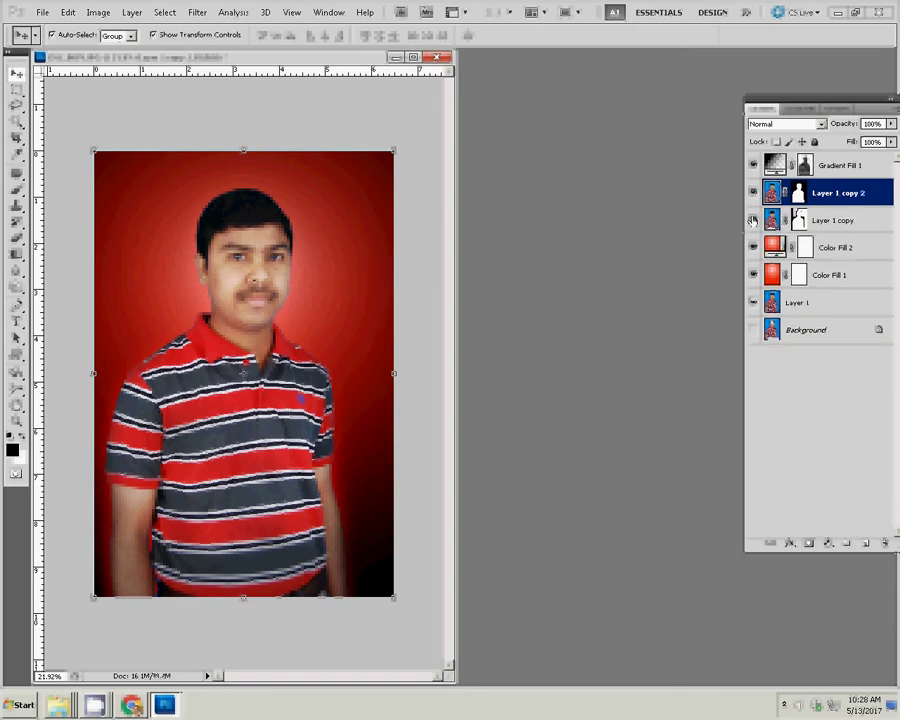
left_click(753, 192)
left_click(753, 220)
- Add a Hue/Saturation adjustment setting the Reds hue to +121, then collapse the panel
left_click(829, 543)
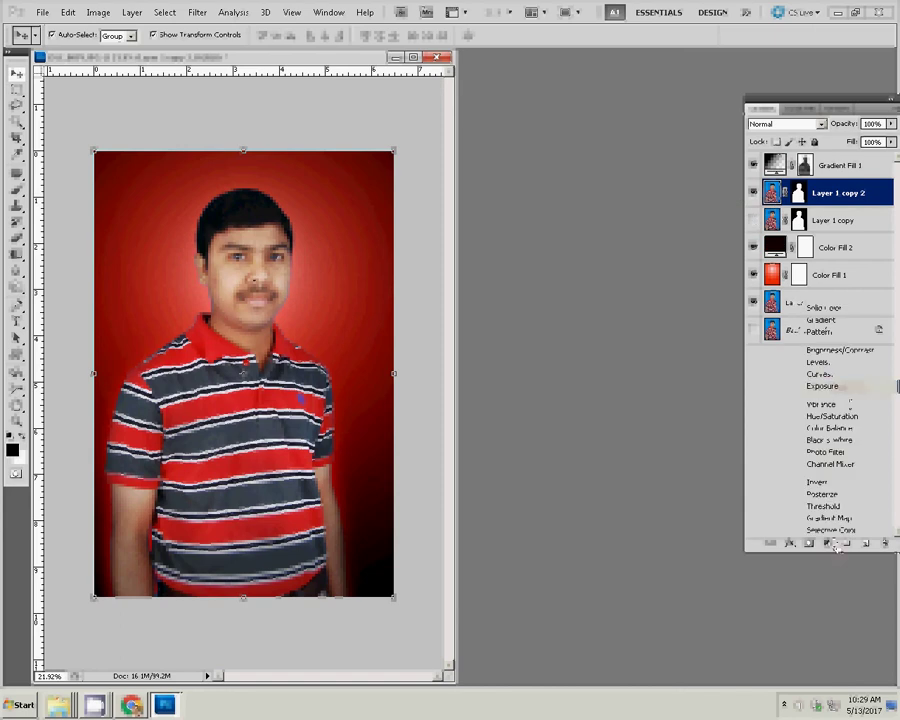
left_click(835, 416)
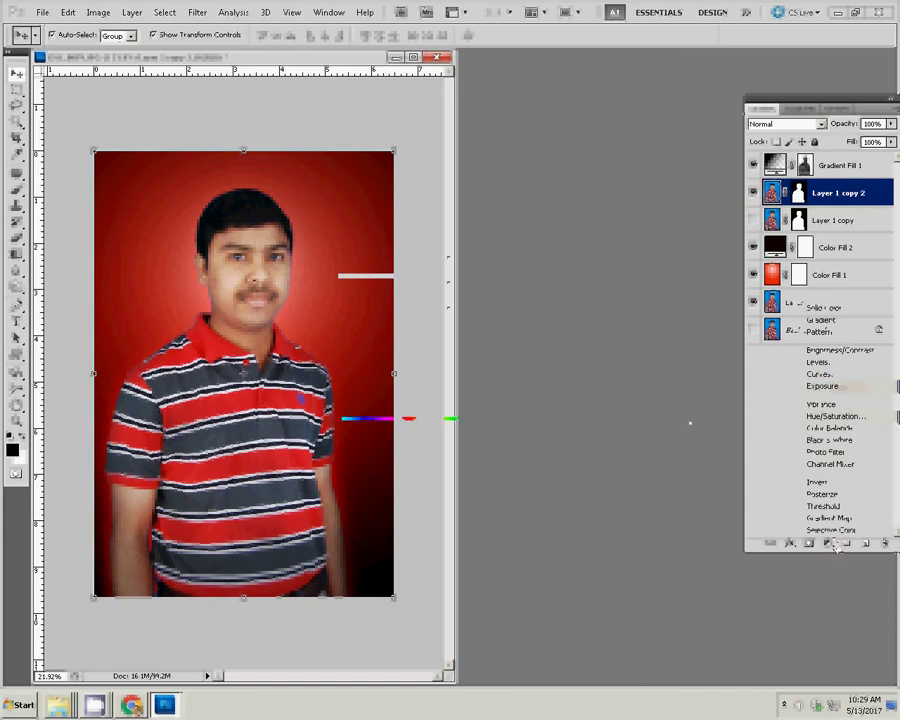
left_click(390, 241)
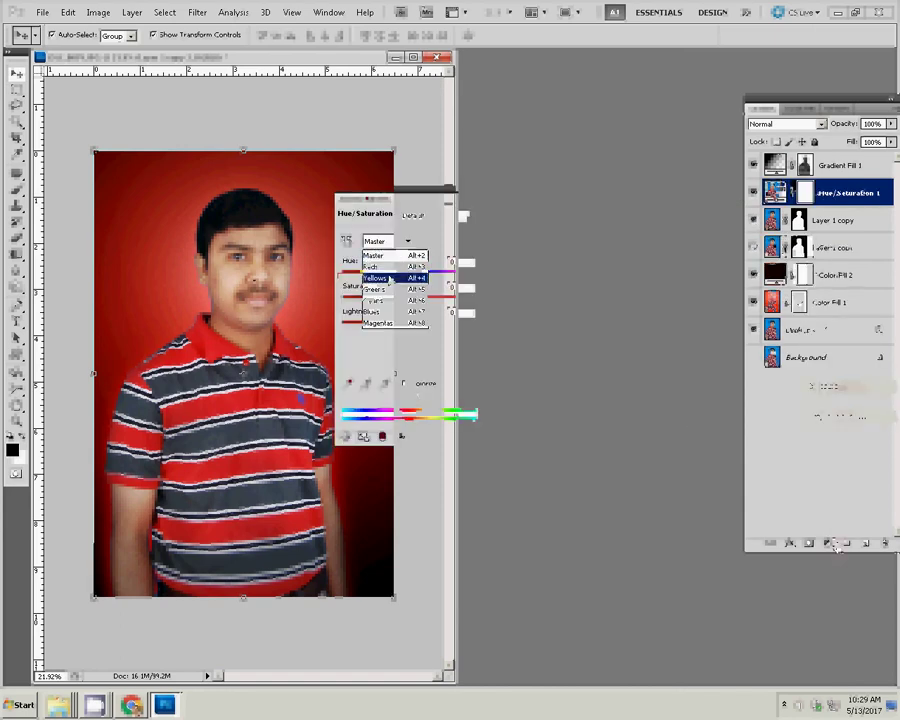
left_click(389, 290)
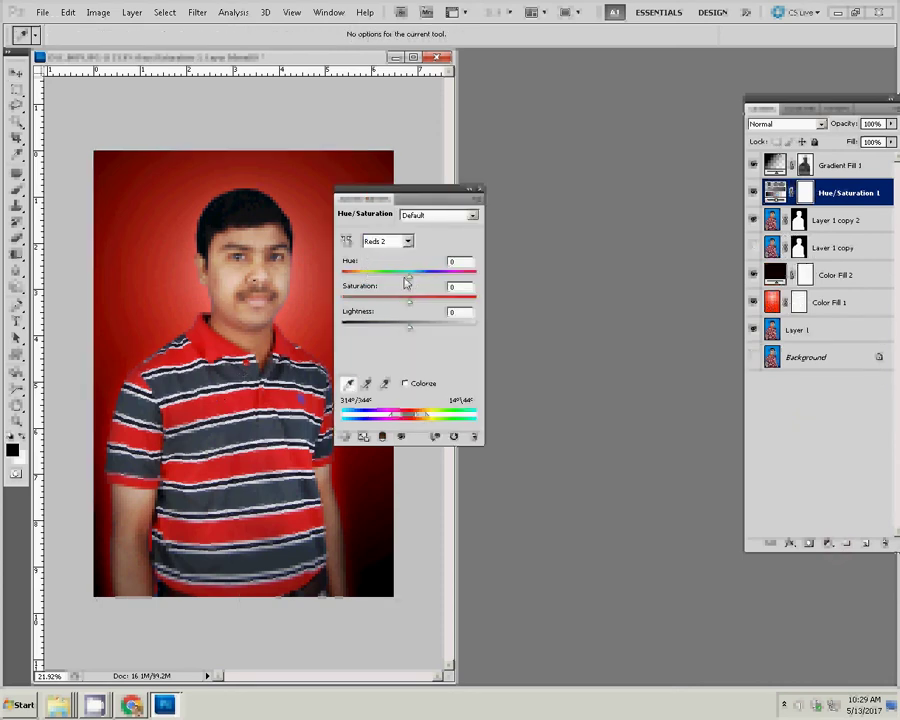
left_click_drag(407, 284, 371, 284)
scroll(371, 283, "up", 5)
scroll(371, 283, "up", 5)
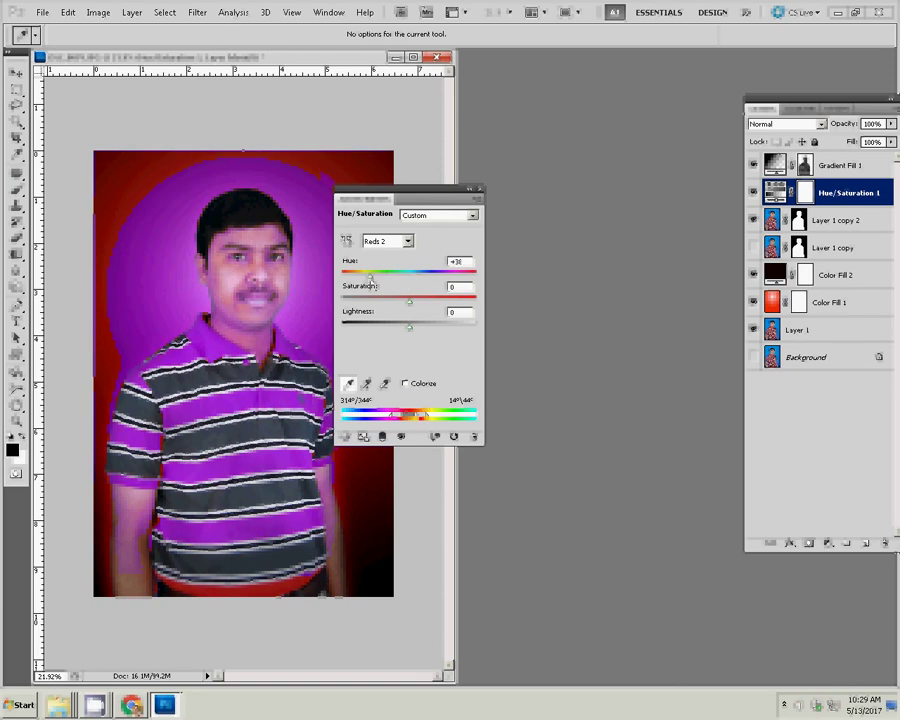
scroll(371, 283, "up", 5)
scroll(371, 283, "up", 3)
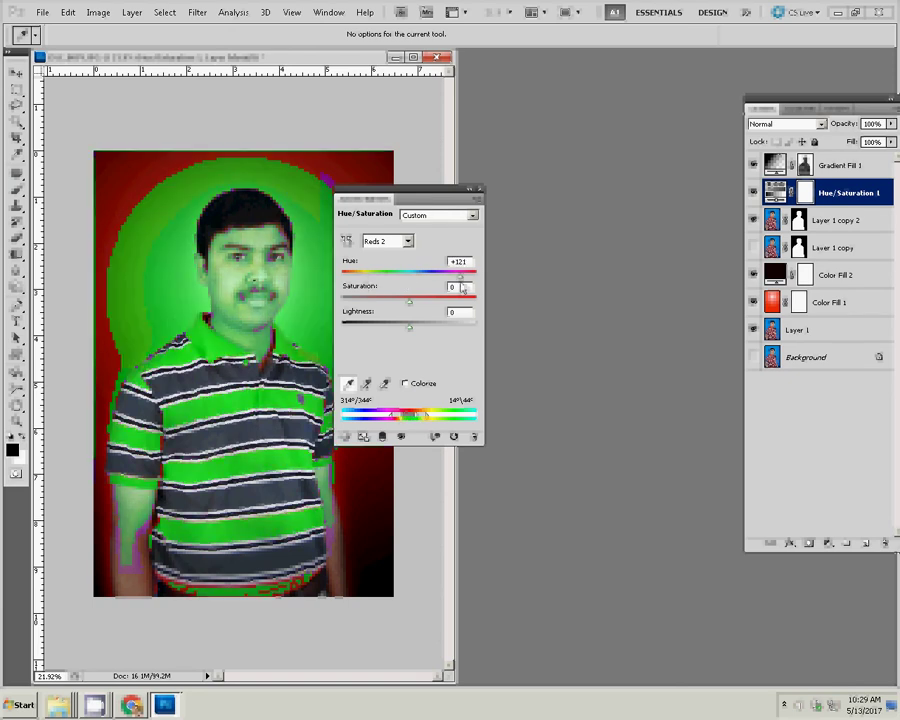
left_click(480, 189)
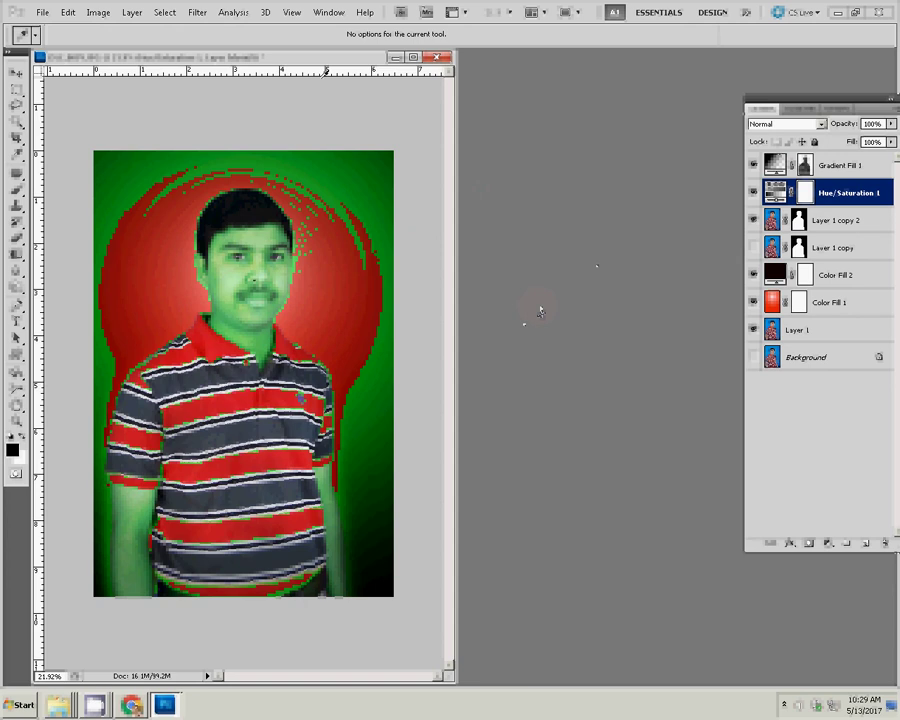
- Duplicate the image and merge the visible backdrop layers into Color Fill 2 below Layer 1 copy 2
right_click(331, 58)
left_click(345, 64)
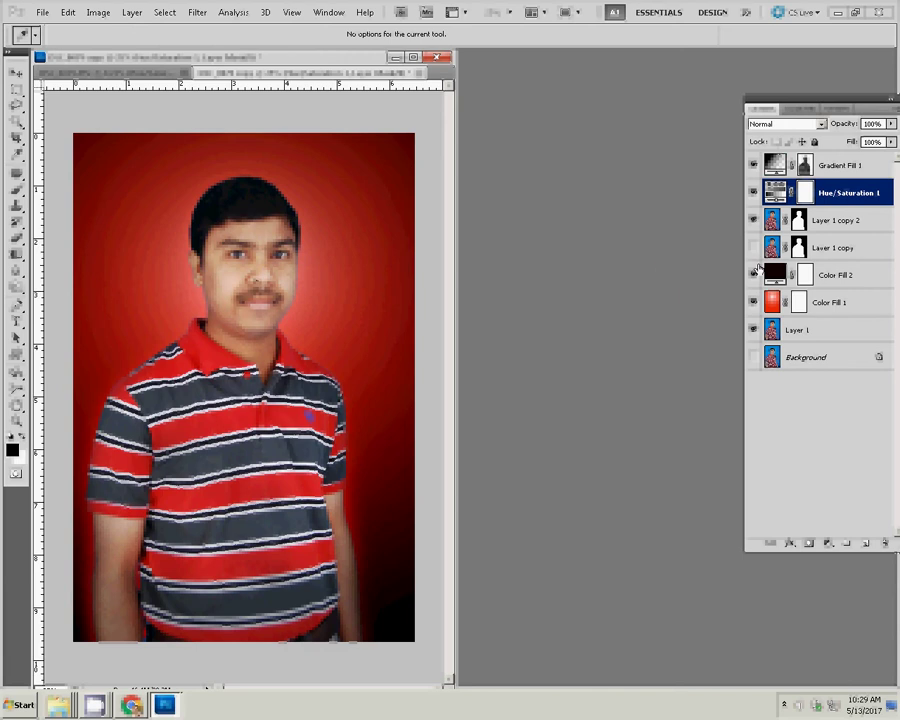
left_click(753, 219)
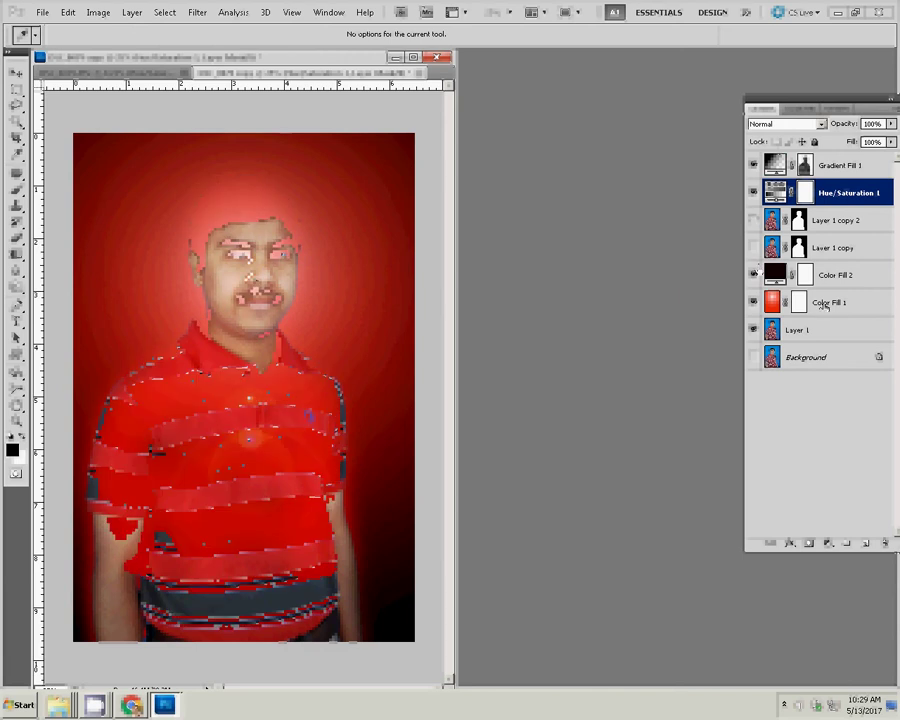
left_click(831, 285)
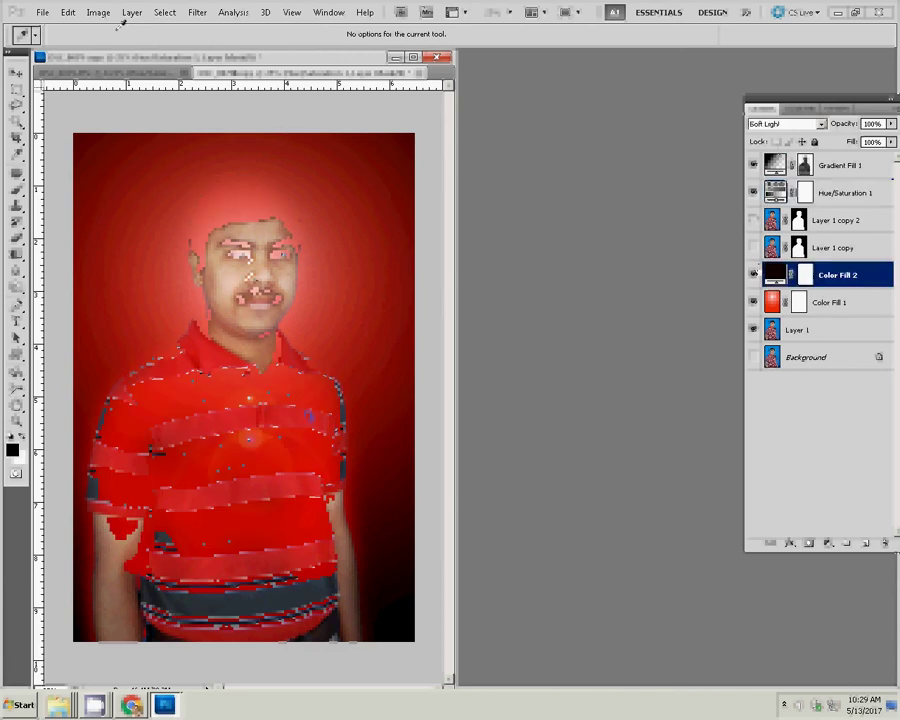
left_click(131, 12)
left_click(160, 420)
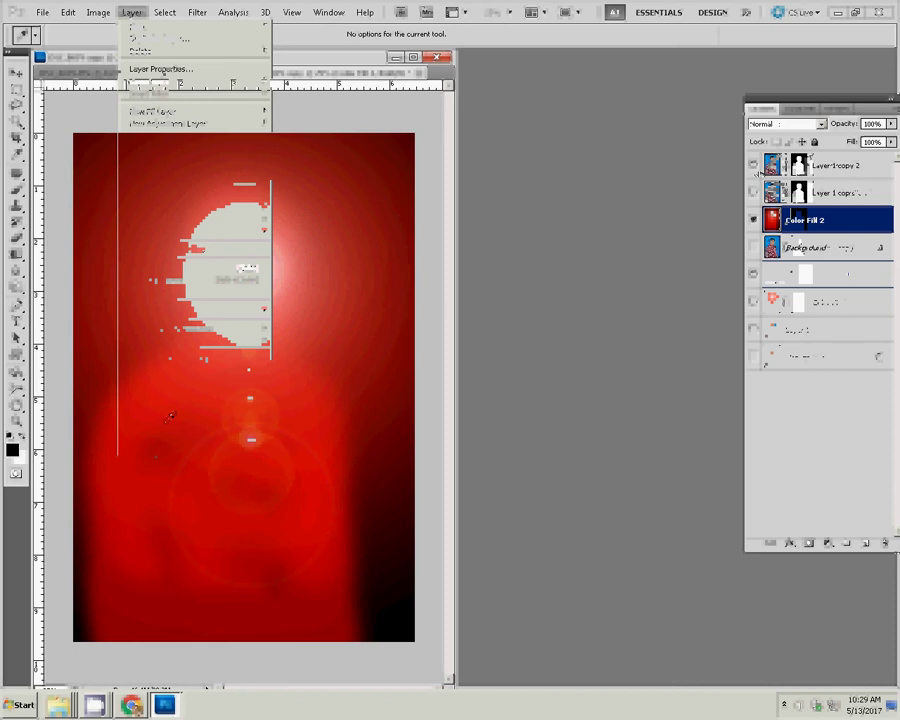
left_click(754, 165)
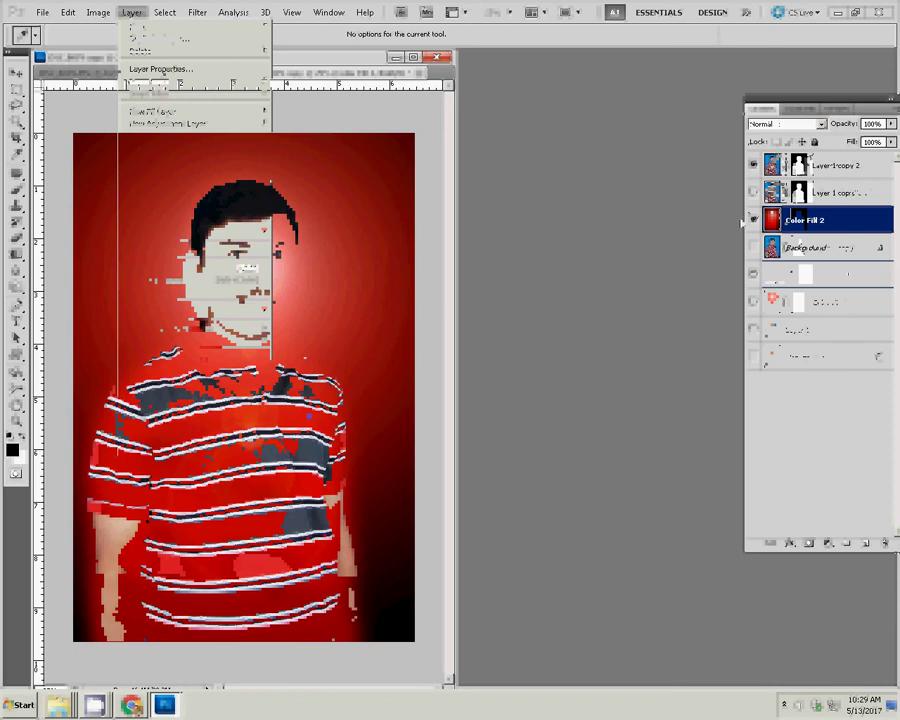
key("alt+bracketright")
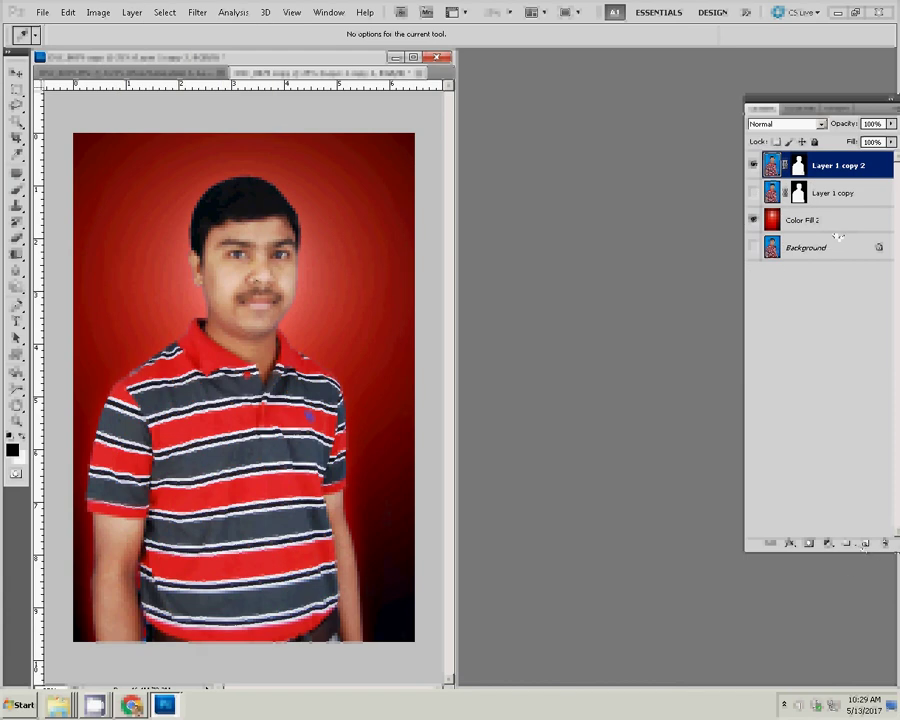
- Add a blank layer and move Layer 1 copy 2 above it
left_click(875, 545)
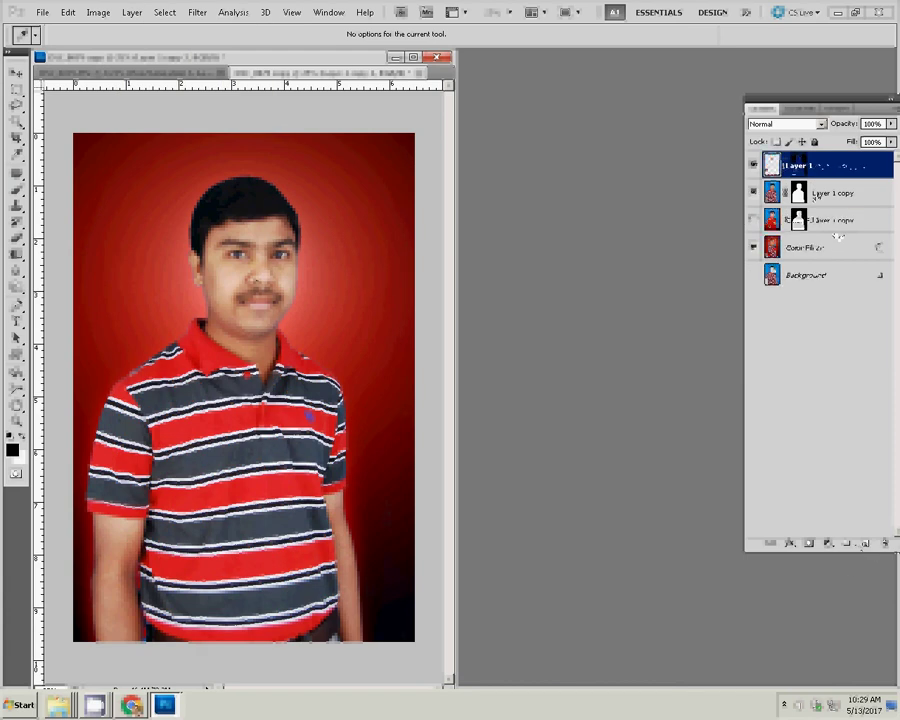
left_click(813, 194)
left_click_drag(813, 193, 775, 165)
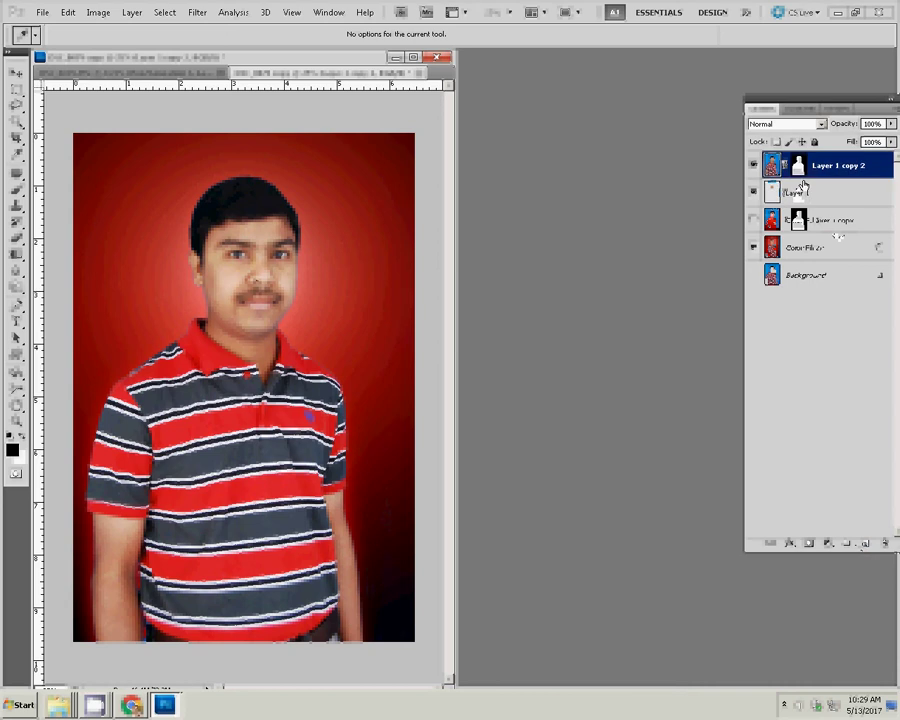
- Add a Hue/Saturation adjustment sampling the red stripes and shifting hue to +103 green
left_click(830, 545)
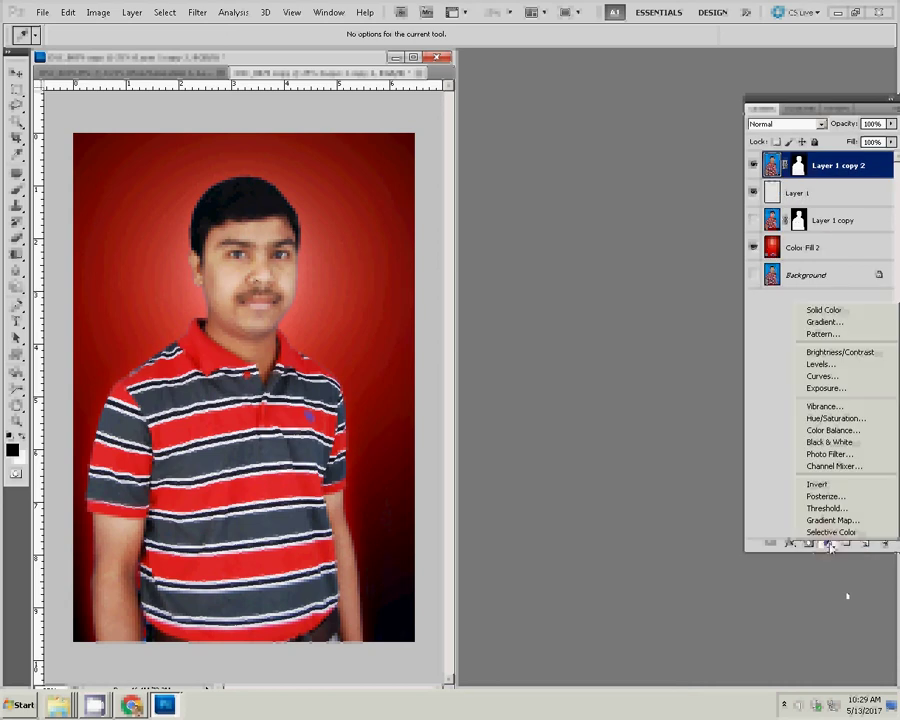
left_click(836, 418)
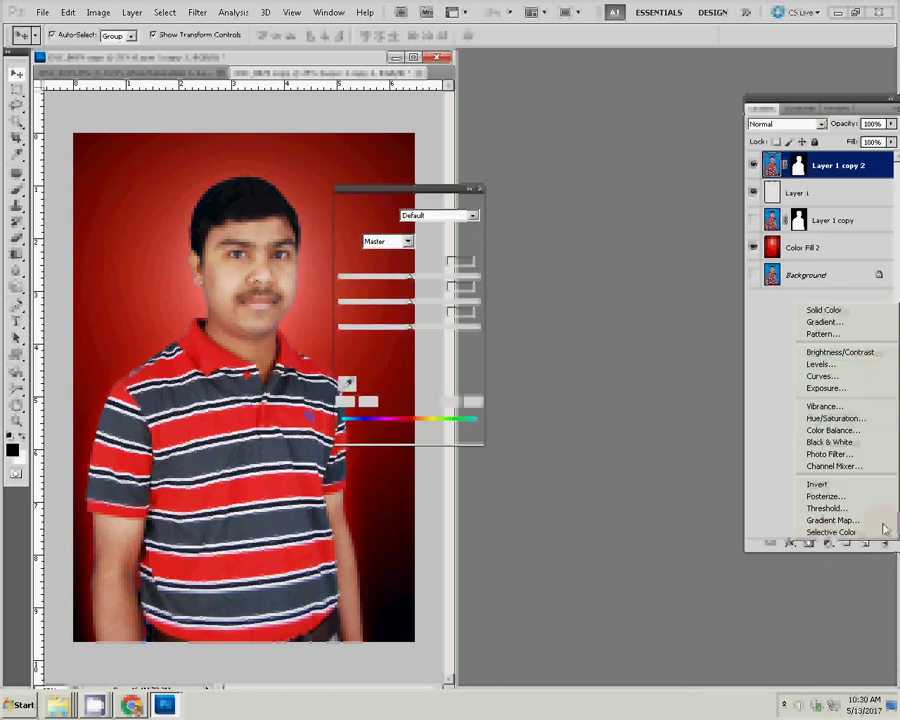
left_click(407, 241)
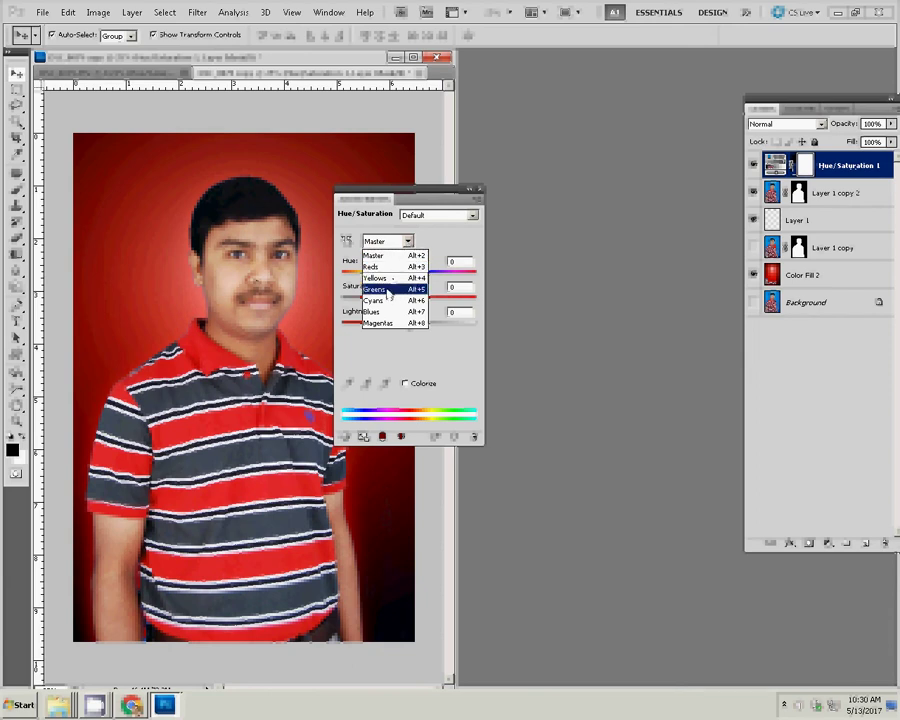
left_click(392, 288)
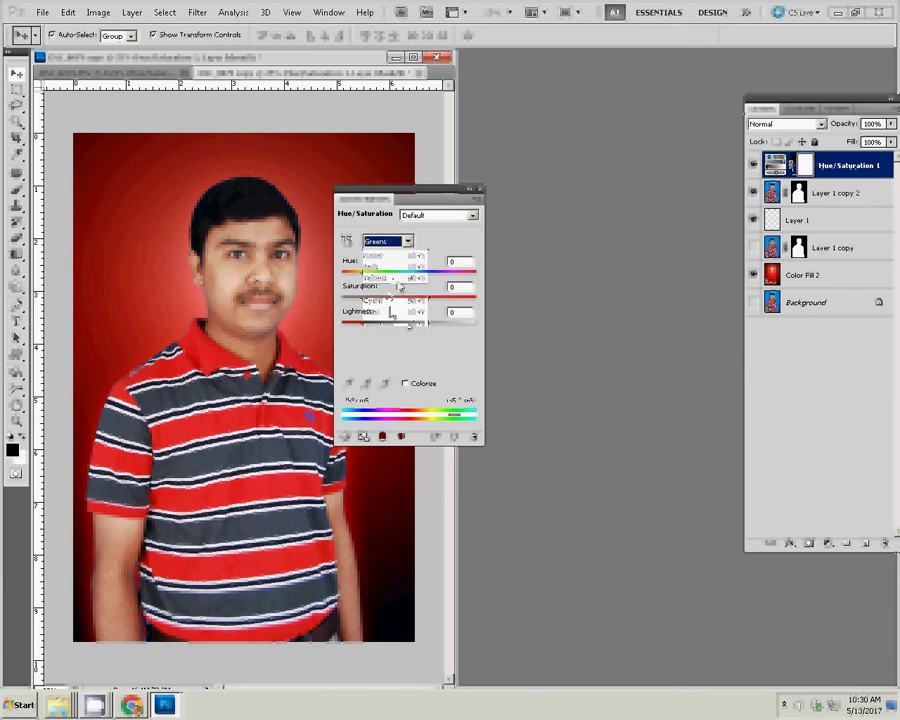
left_click(235, 412)
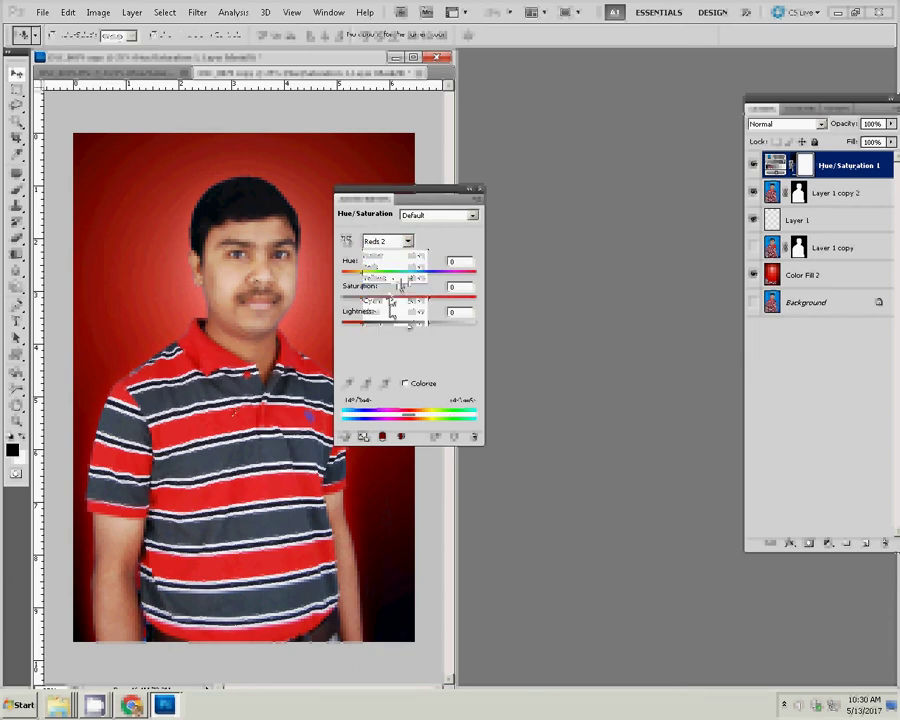
mouse_move(409, 274)
left_mouse_down()
mouse_move(378, 274)
mouse_move(373, 285)
mouse_move(457, 298)
left_mouse_up()
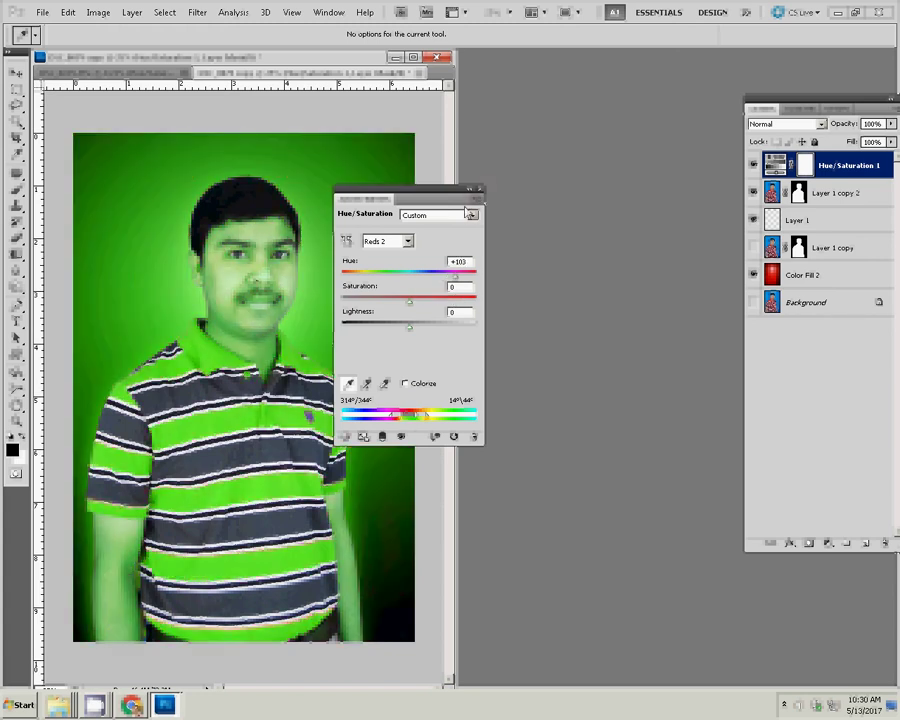
left_click(476, 188)
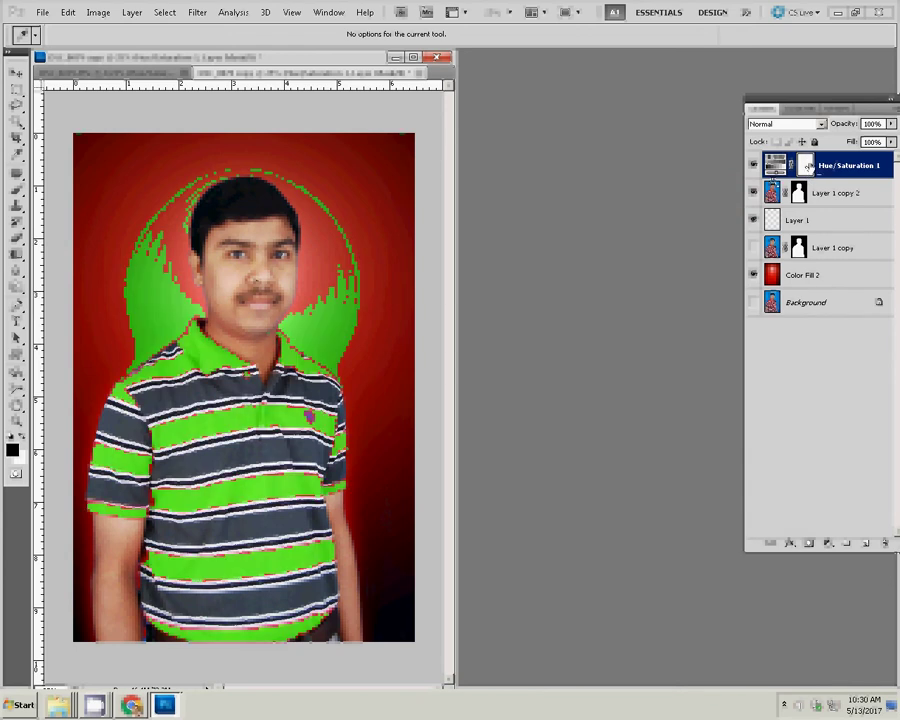
- Set a small brush to 100% opacity and flow and paint the chin, neck and cheek on the mask
left_click(16, 224)
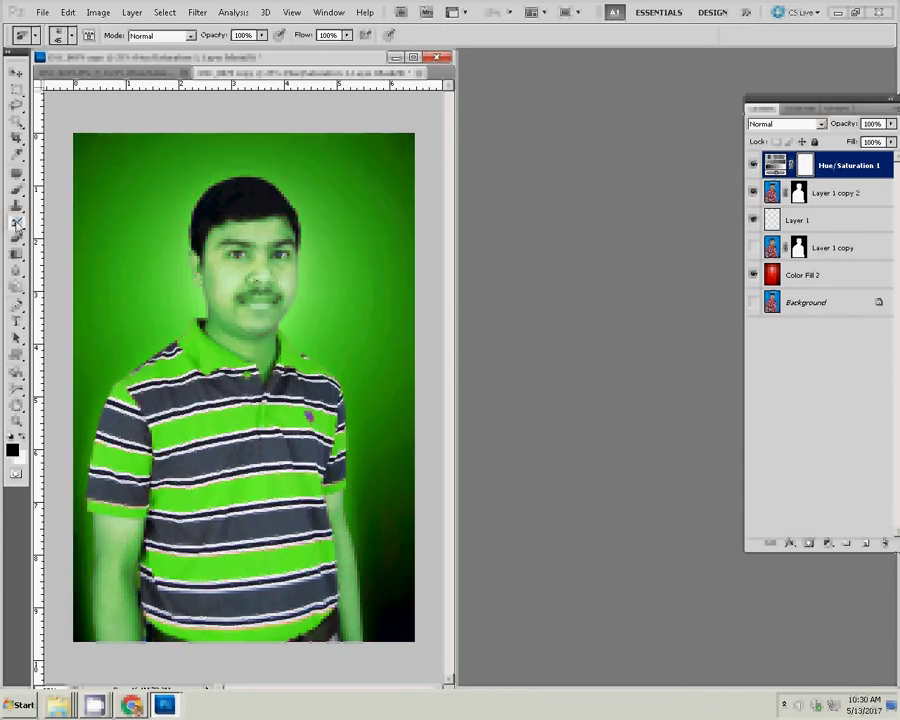
left_click(287, 35)
left_click(293, 48)
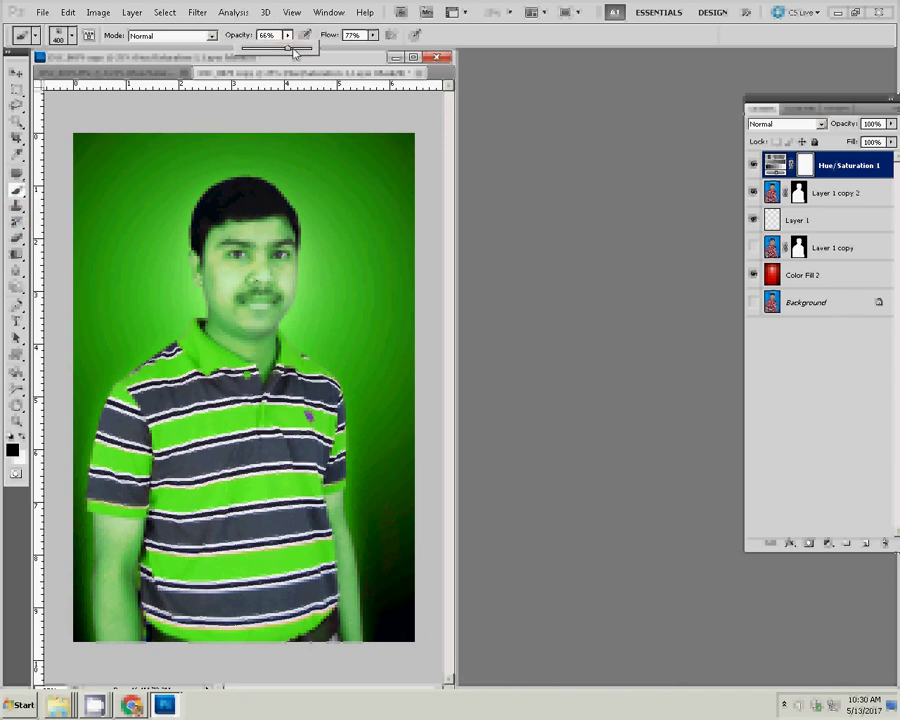
left_click_drag(293, 52, 312, 48)
left_click_drag(373, 35, 406, 58)
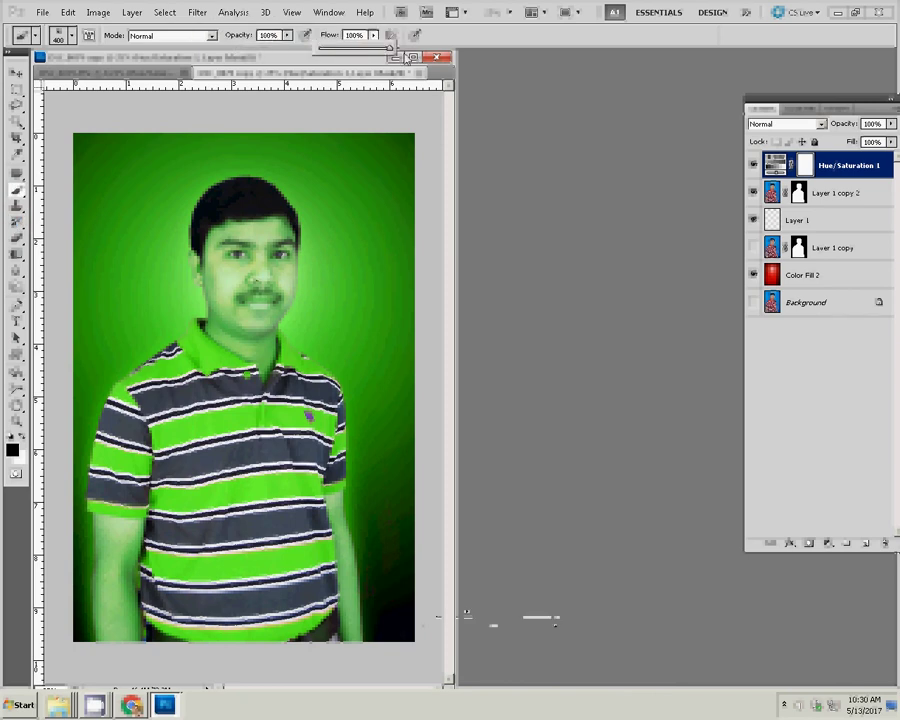
key("bracketleft")
key("bracketleft")
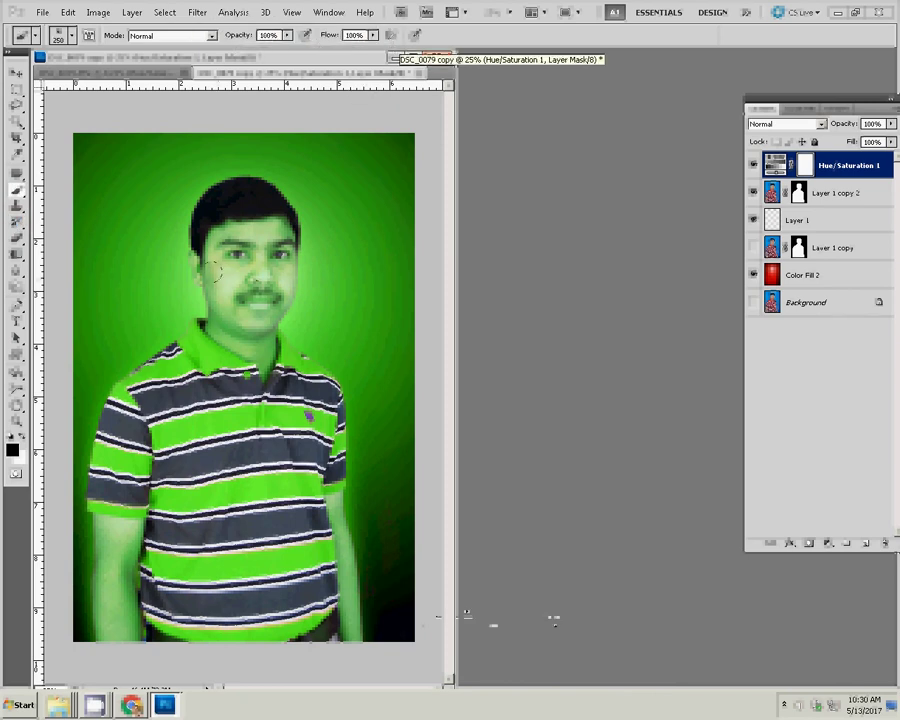
key("bracketleft")
mouse_move(214, 312)
left_mouse_down()
mouse_move(259, 349)
mouse_move(225, 303)
mouse_move(275, 235)
left_mouse_up()
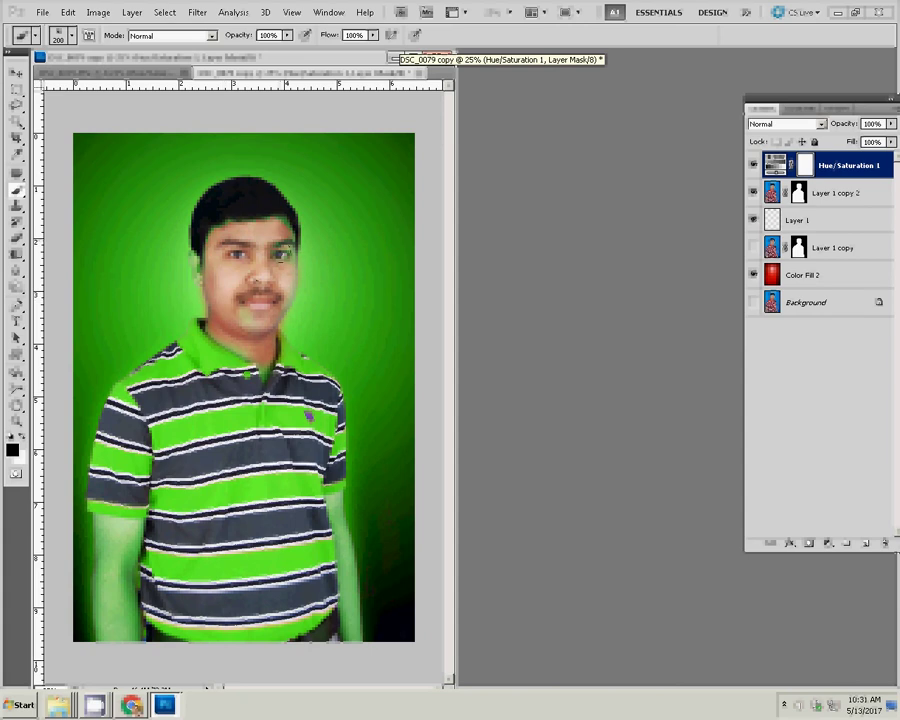
left_click_drag(207, 260, 227, 287)
- Paint the left and right arms on the mask back to natural skin tone
key("bracketleft")
key("bracketleft")
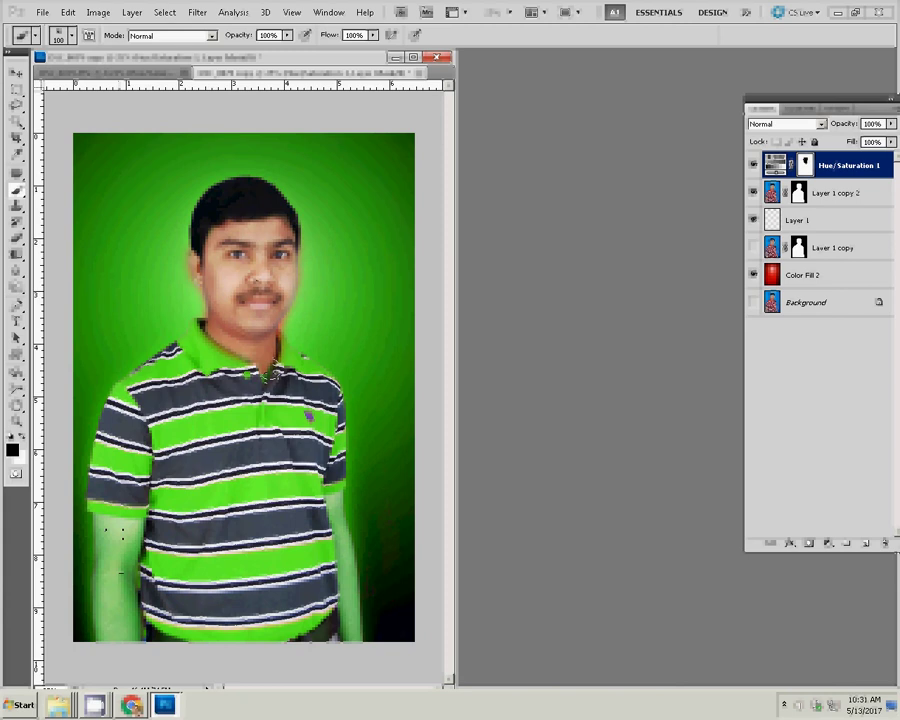
key("bracketright")
key("bracketright")
key("bracketright")
left_click_drag(112, 560, 118, 542)
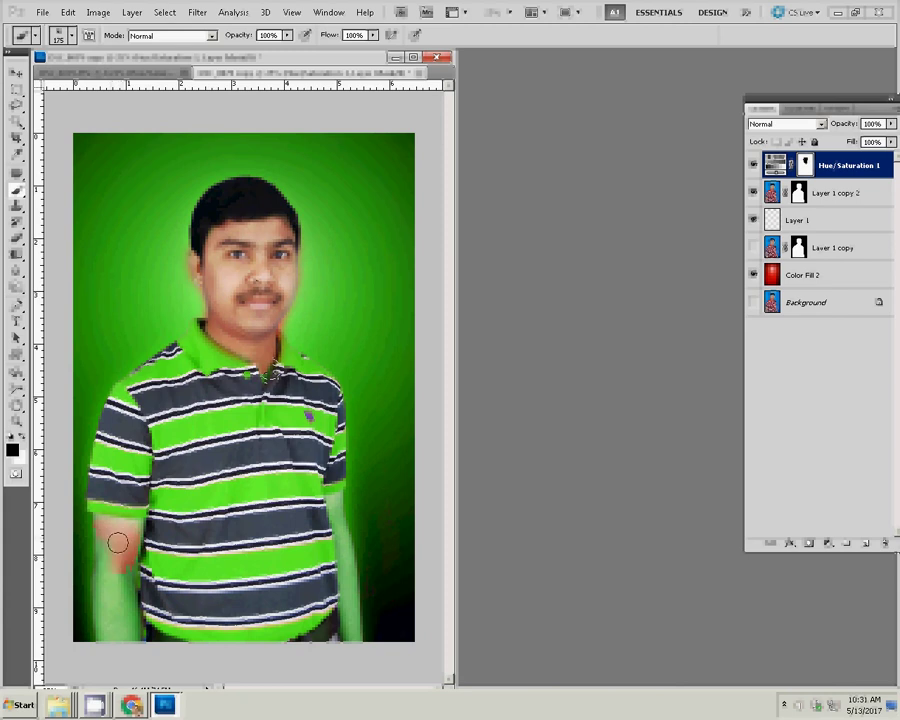
mouse_move(118, 542)
left_mouse_down()
mouse_move(112, 562)
mouse_move(121, 580)
left_mouse_up()
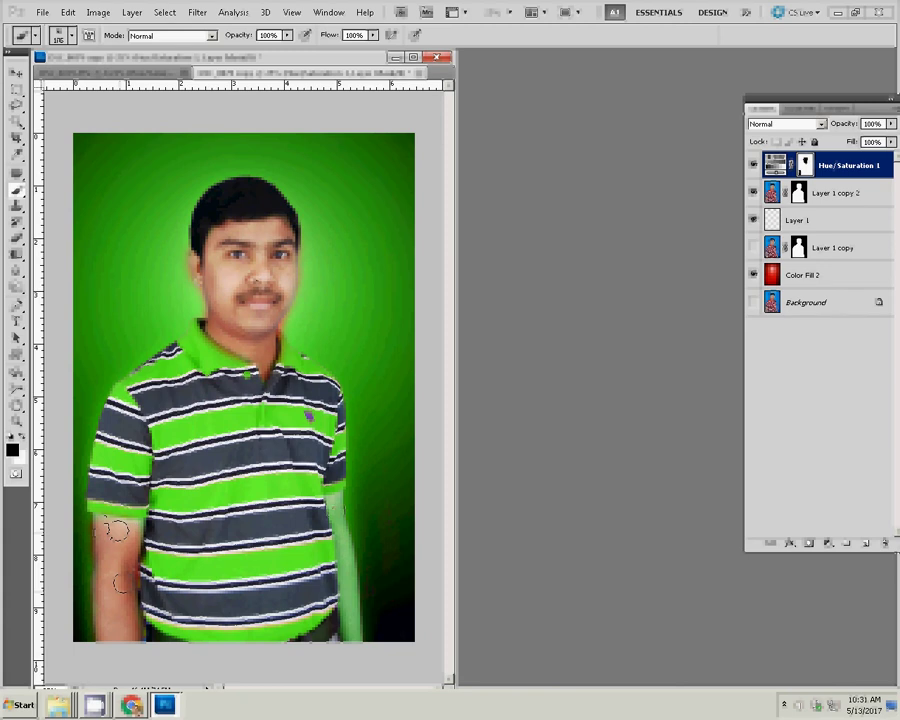
left_click_drag(334, 505, 344, 556)
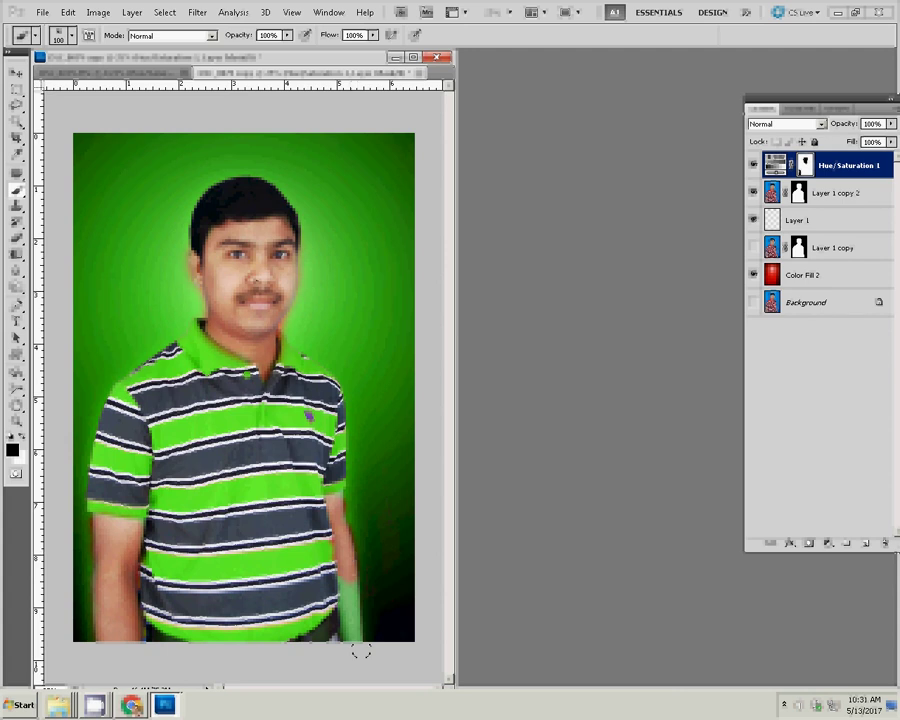
key("space")
mouse_move(236, 432)
left_mouse_down()
mouse_move(214, 333)
mouse_move(240, 372)
left_mouse_up()
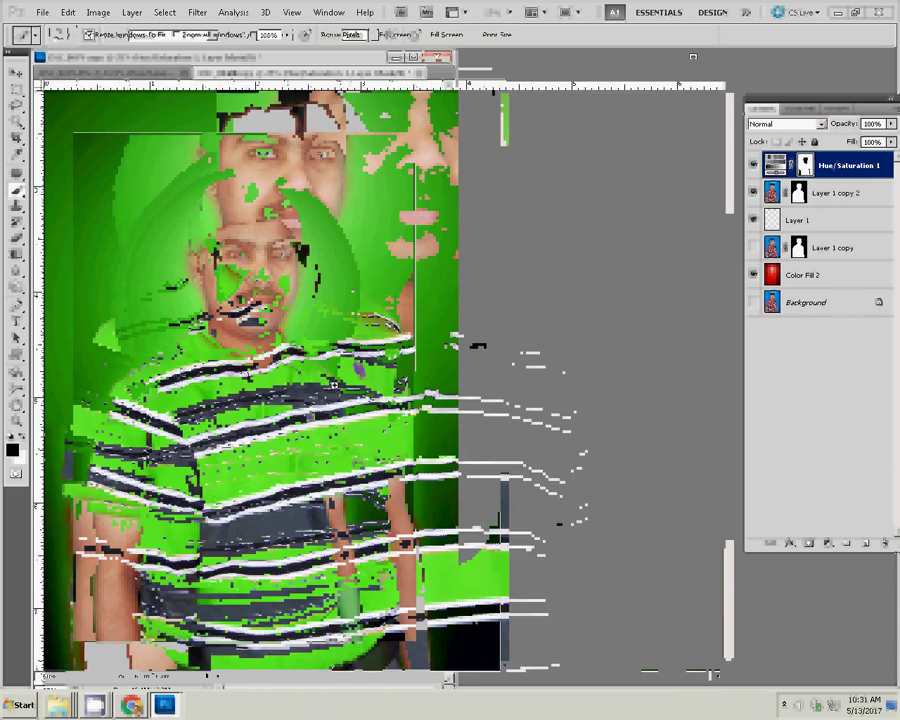
- Zoom in on the face, fit the image to screen, hide Color Fill 2, then zoom into the face again
left_click(349, 374, "ctrl")
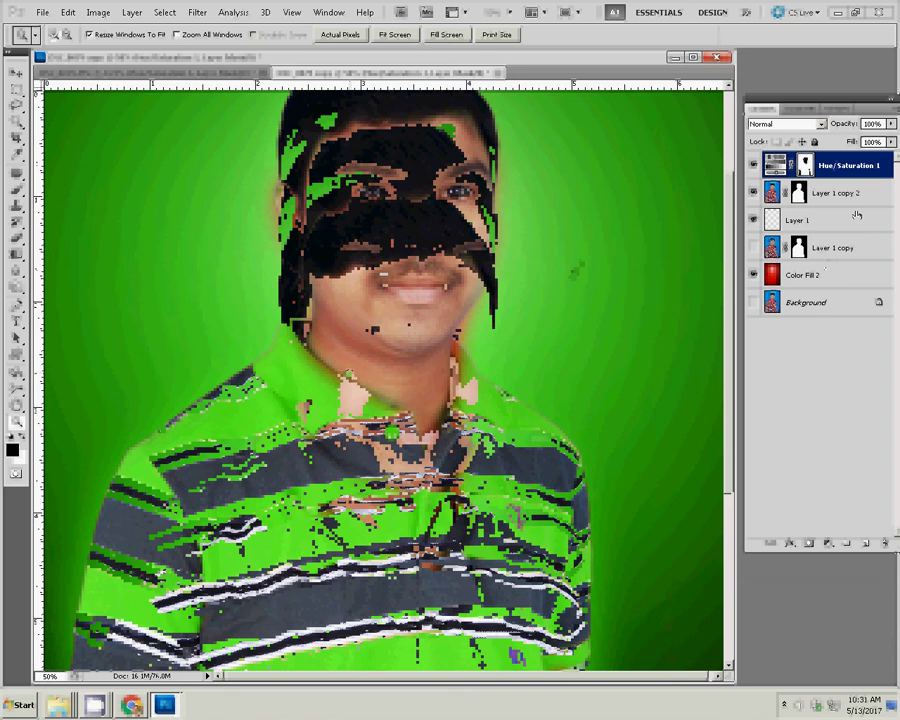
left_click(454, 285)
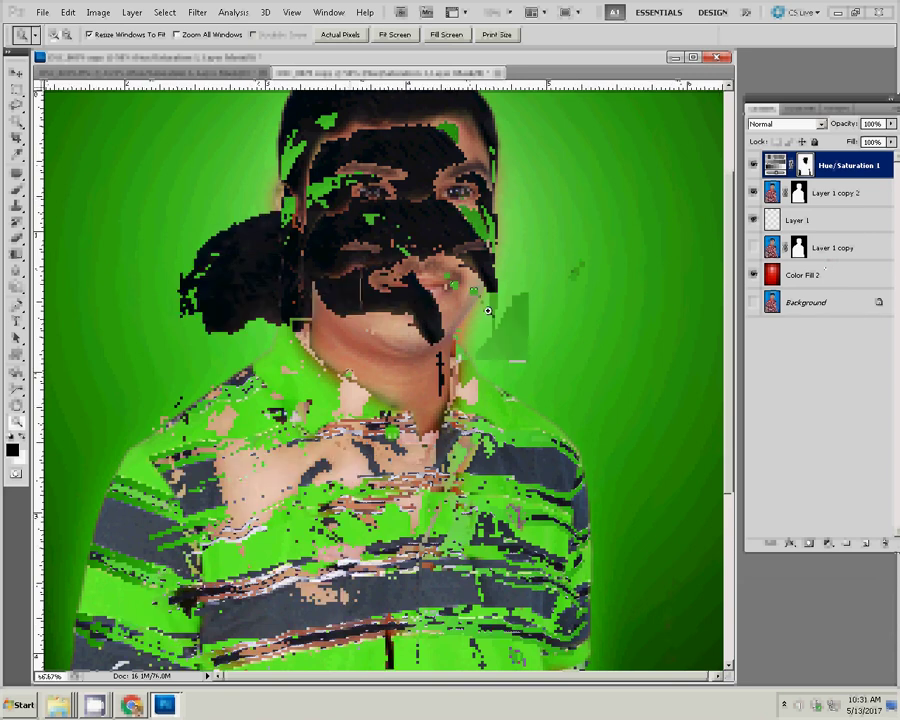
right_click(488, 311)
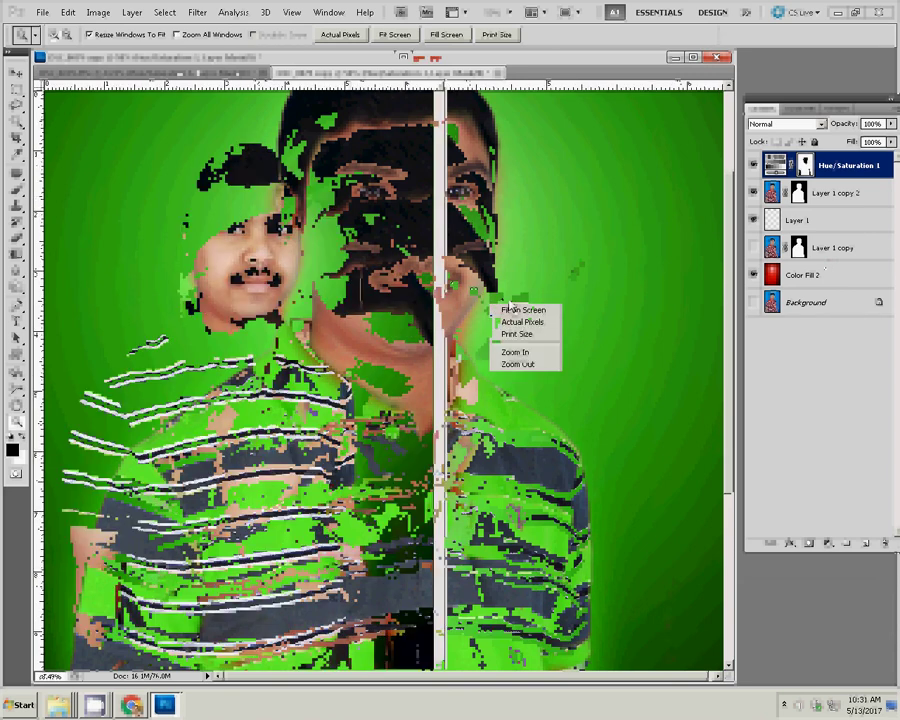
left_click(510, 310)
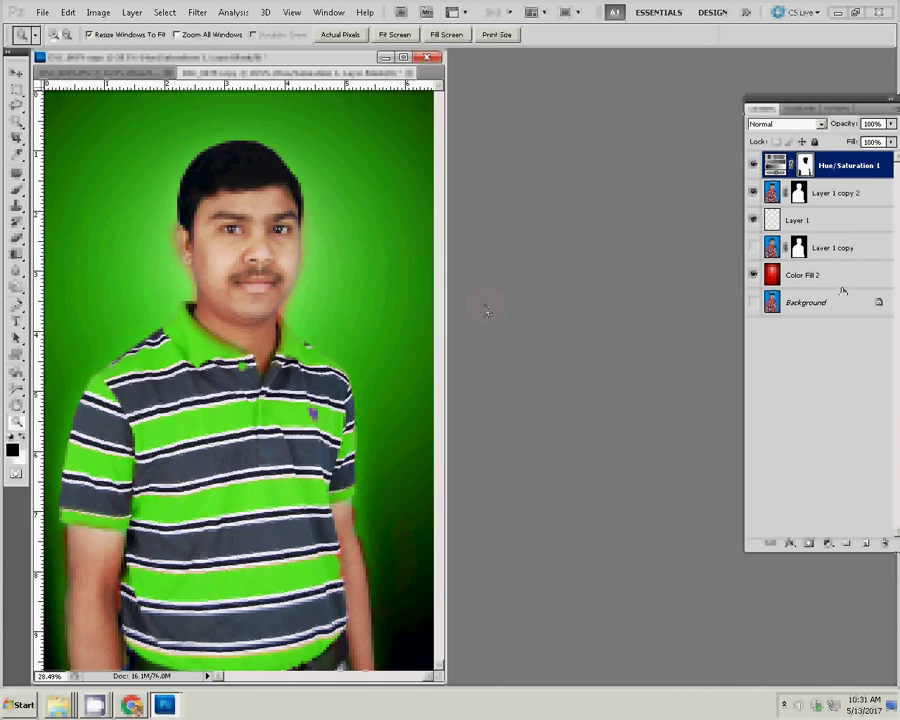
left_click(753, 274)
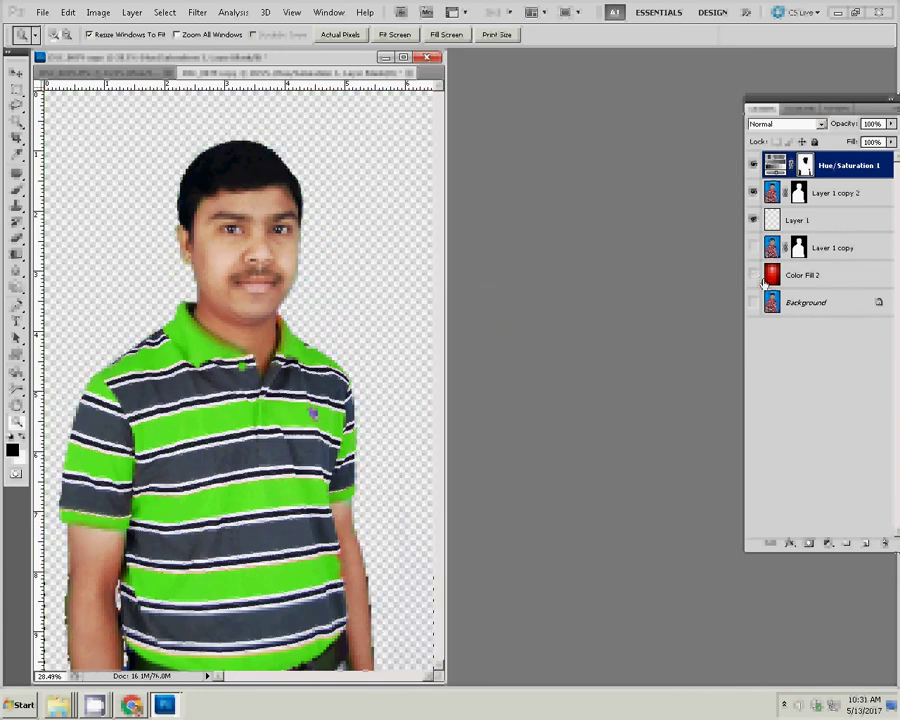
left_click_drag(221, 297, 287, 345)
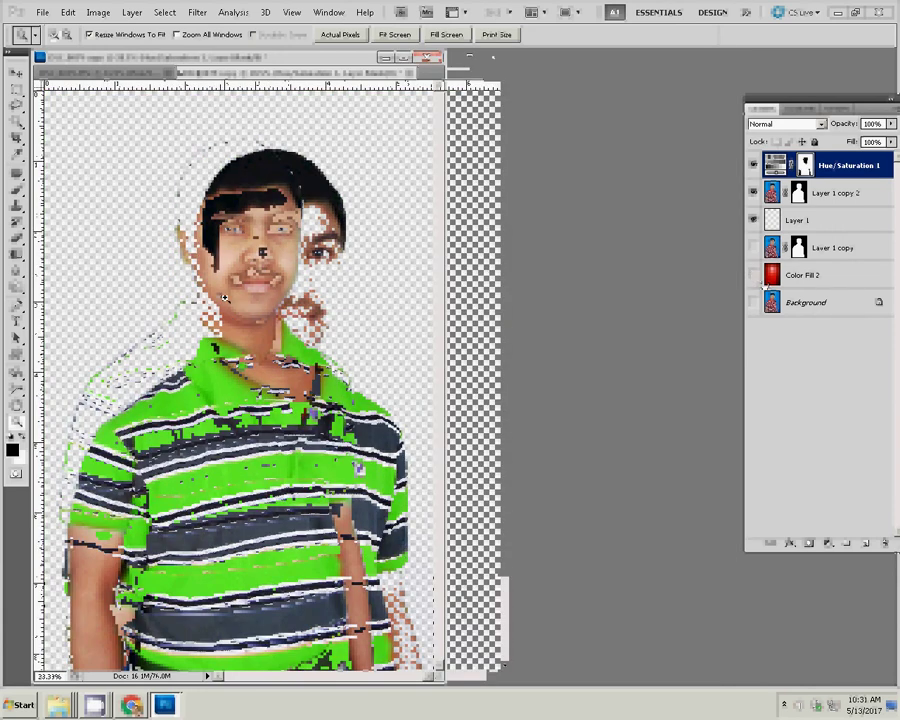
left_click(287, 345)
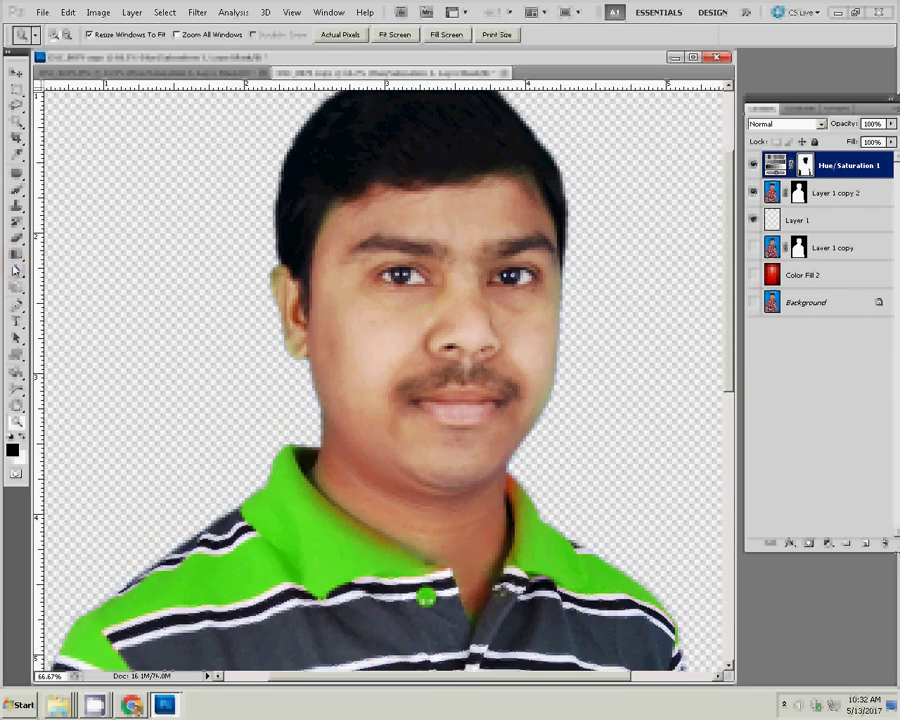
left_click(15, 270)
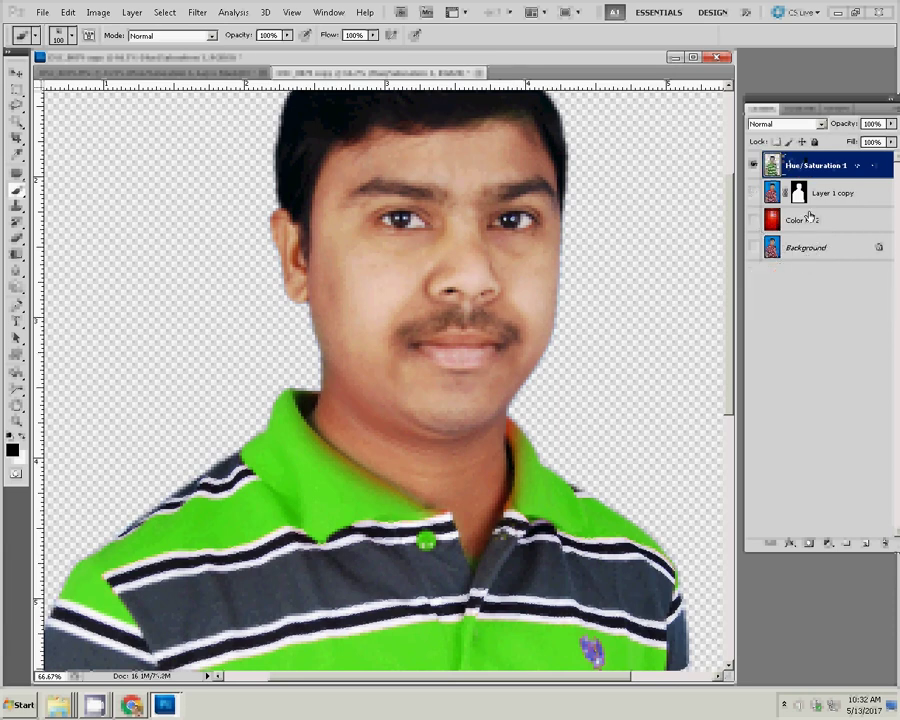
- Duplicate the portrait layer and smooth Hue/Saturation 1 skin with Magic Pro at graininess 90
key("ctrl+j")
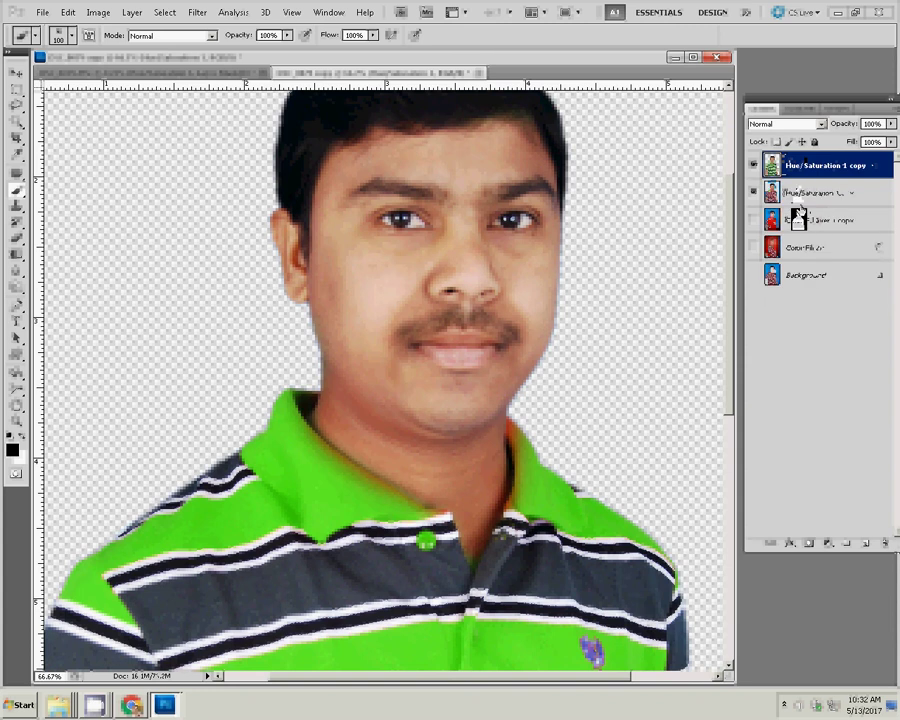
left_click(800, 196)
left_click(197, 12)
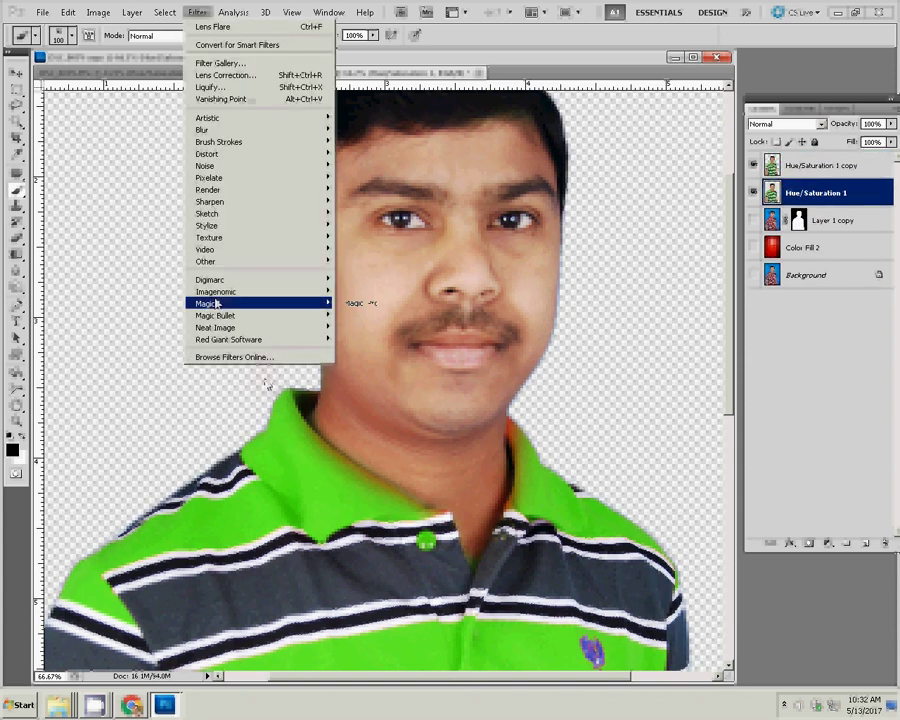
left_click(345, 303)
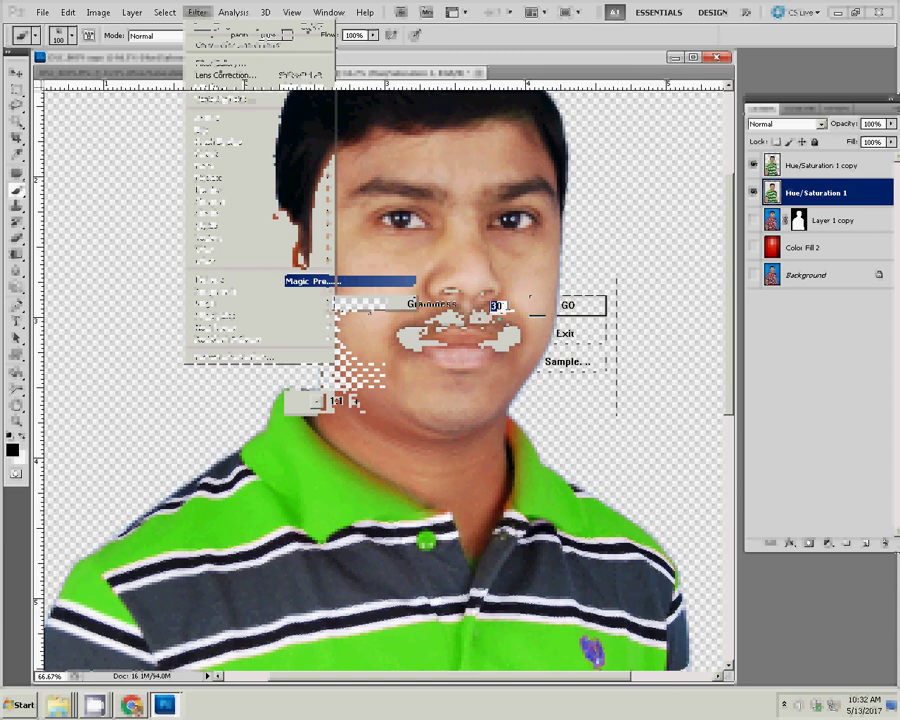
type("90")
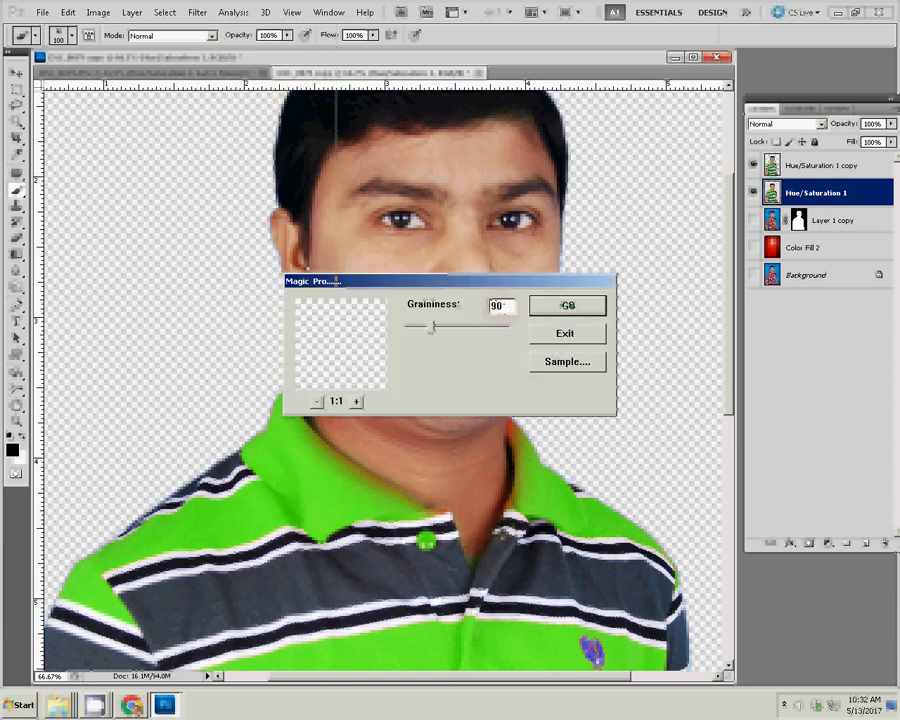
left_click(567, 305)
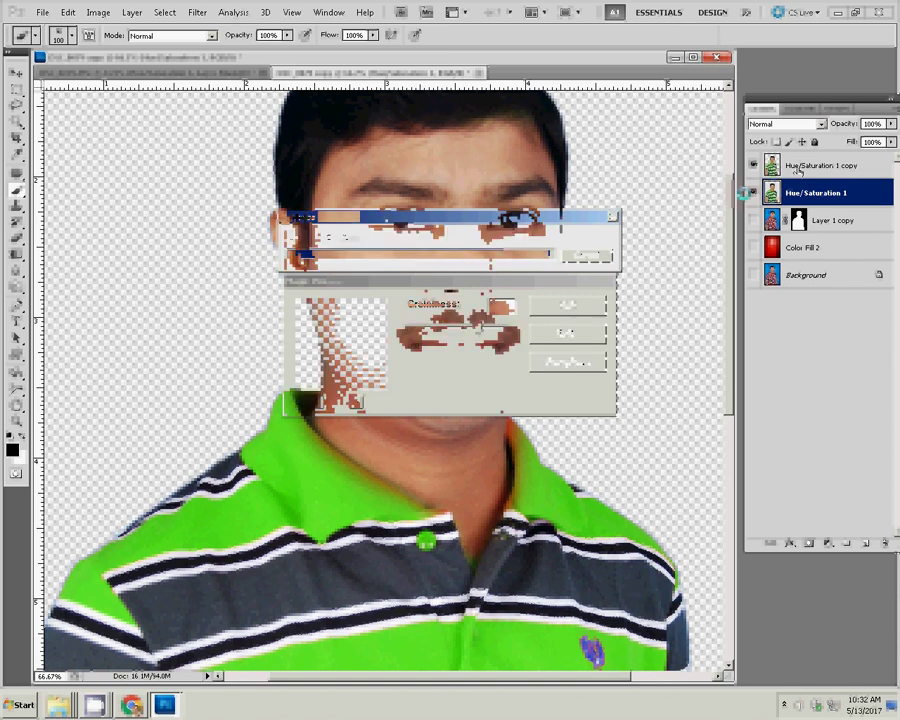
left_click(798, 168)
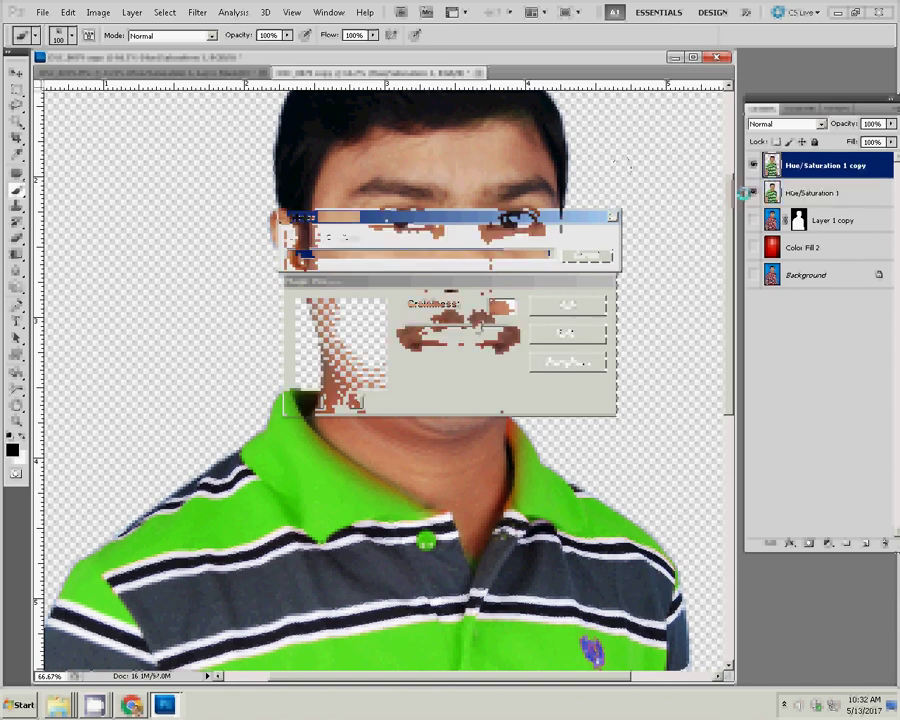
key("e")
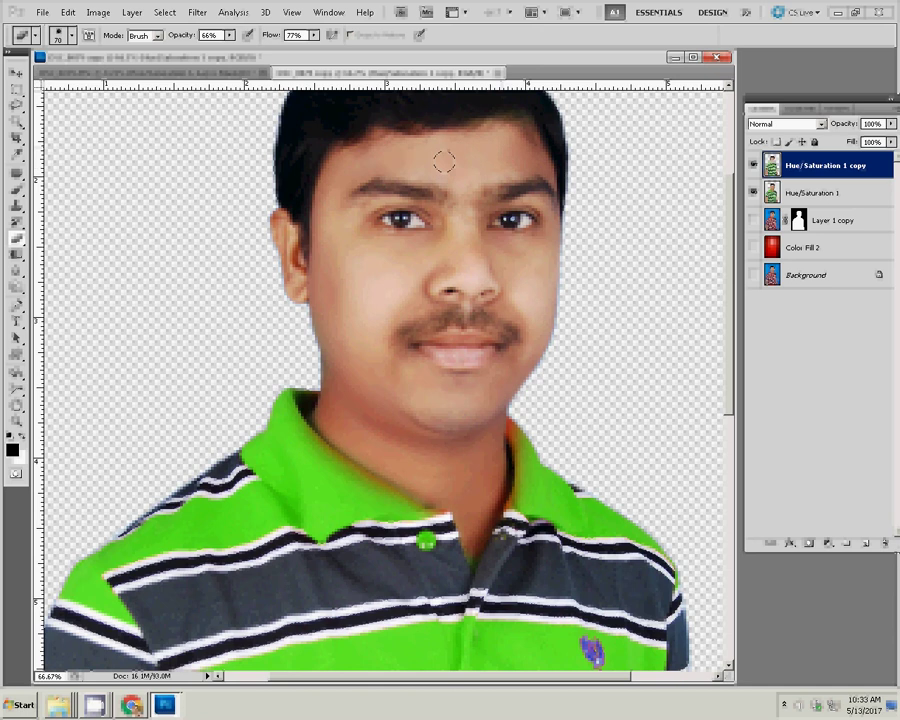
- Fit the image on screen, show the Color Fill 2 backdrop, resize the eraser, and compare the green-shirt layer on and off
key("z")
right_click(473, 324)
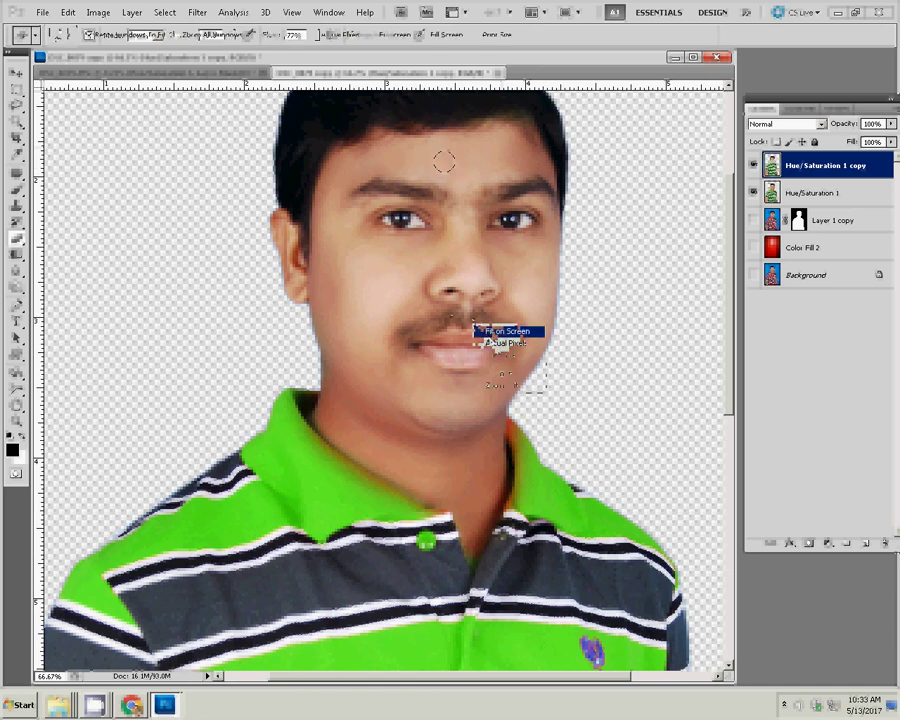
left_click(480, 331)
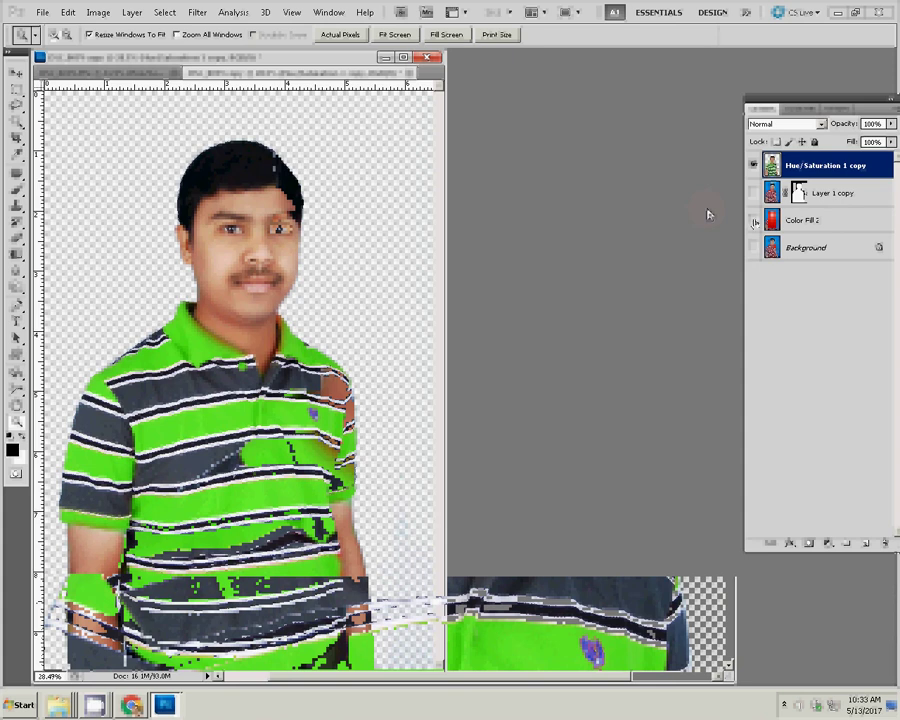
left_click(753, 220)
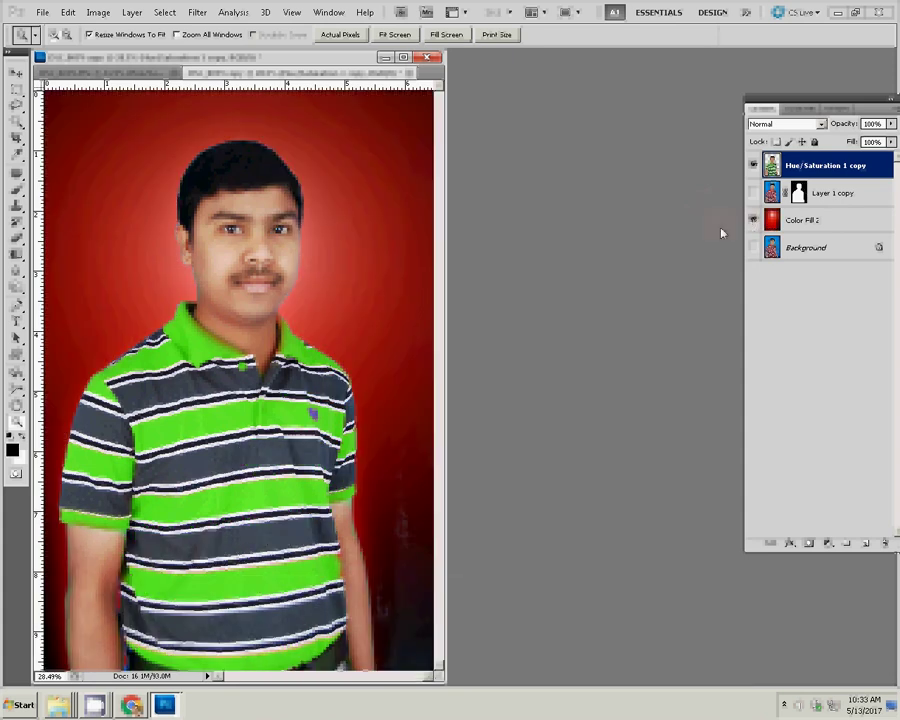
left_click(815, 193)
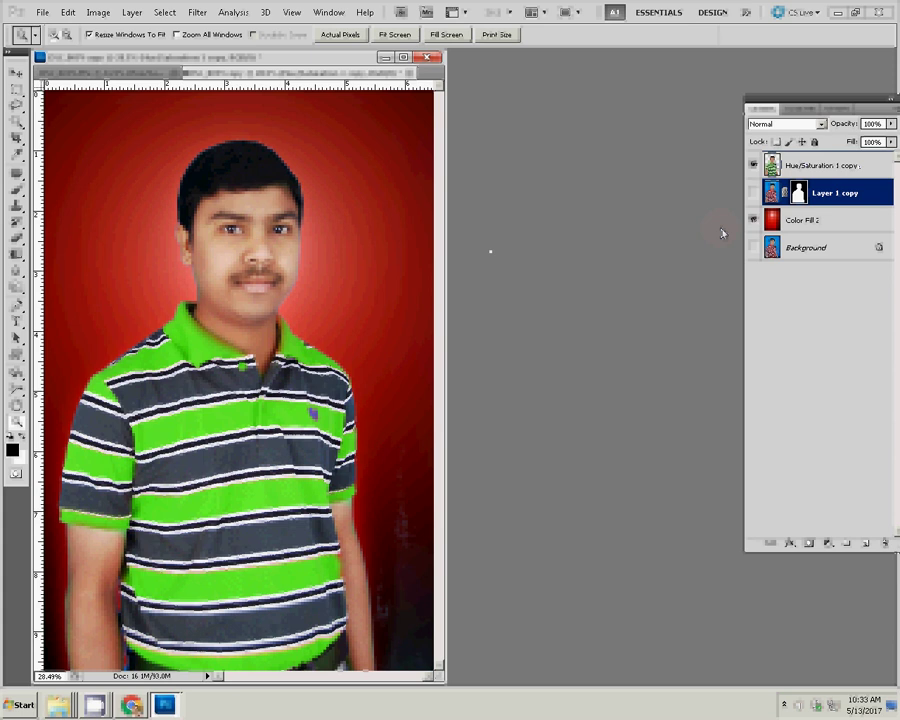
key("b")
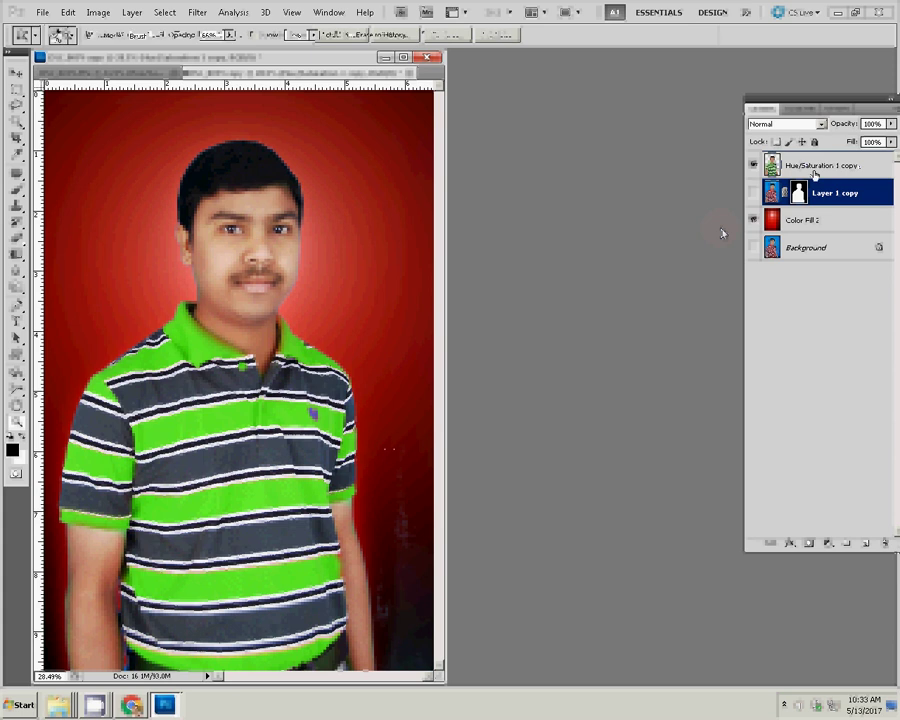
left_click(815, 170)
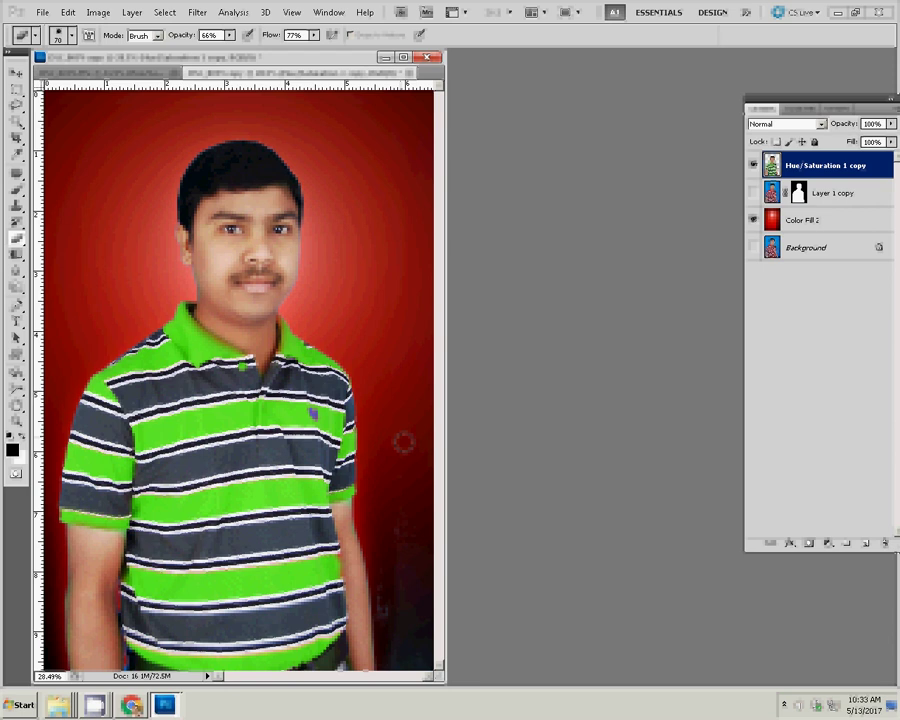
key("bracketleft")
key("bracketleft")
key("bracketright")
key("bracketright")
key("bracketright")
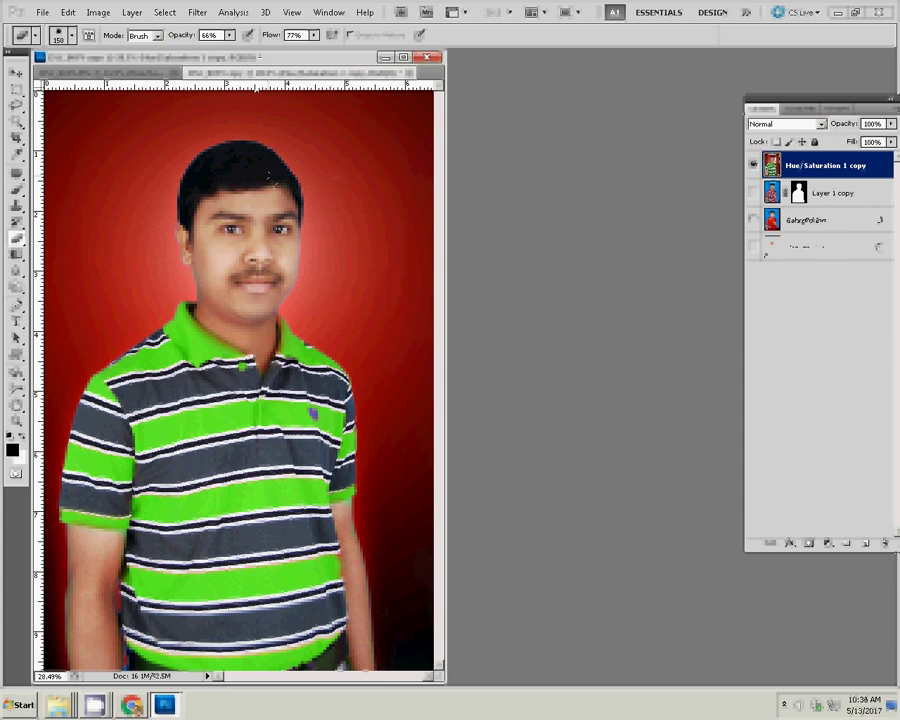
left_click(753, 165)
left_click(753, 165)
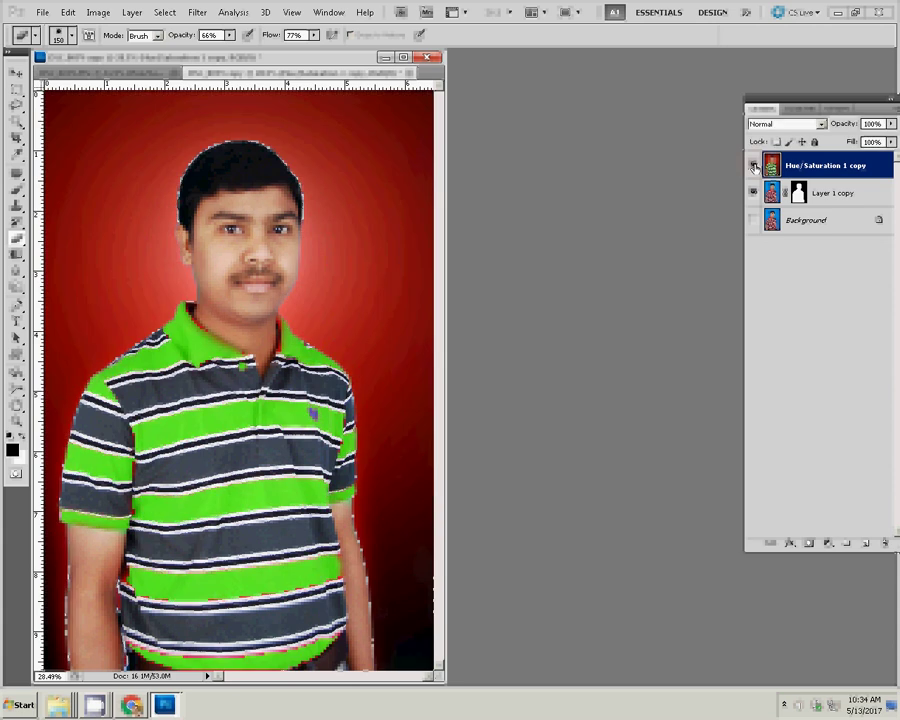
- Float the green-shirt document window beside the original red-shirt photo
left_click(230, 76)
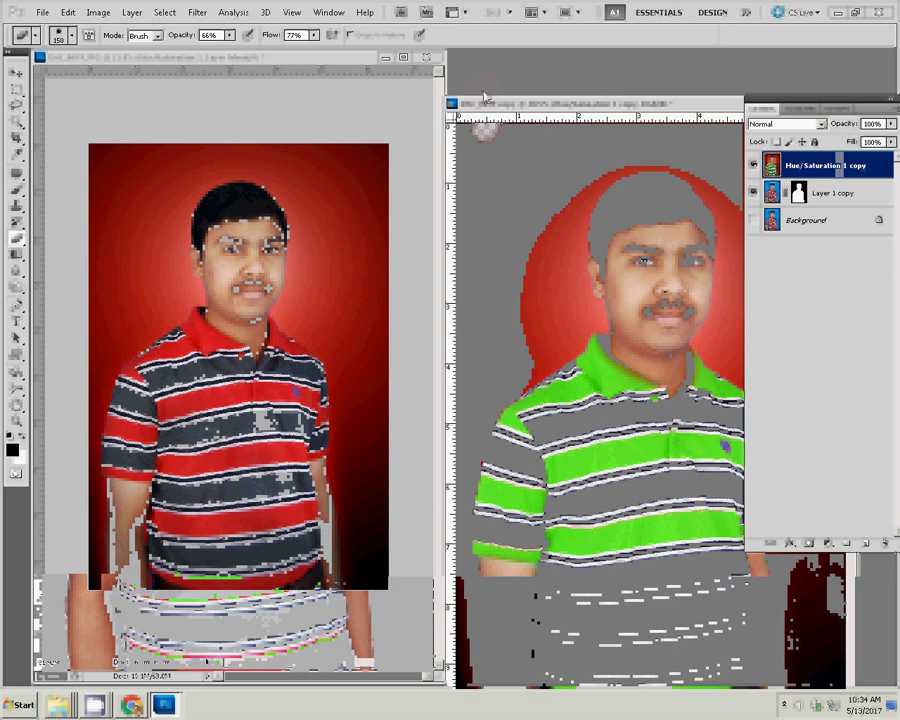
left_click_drag(484, 97, 538, 148)
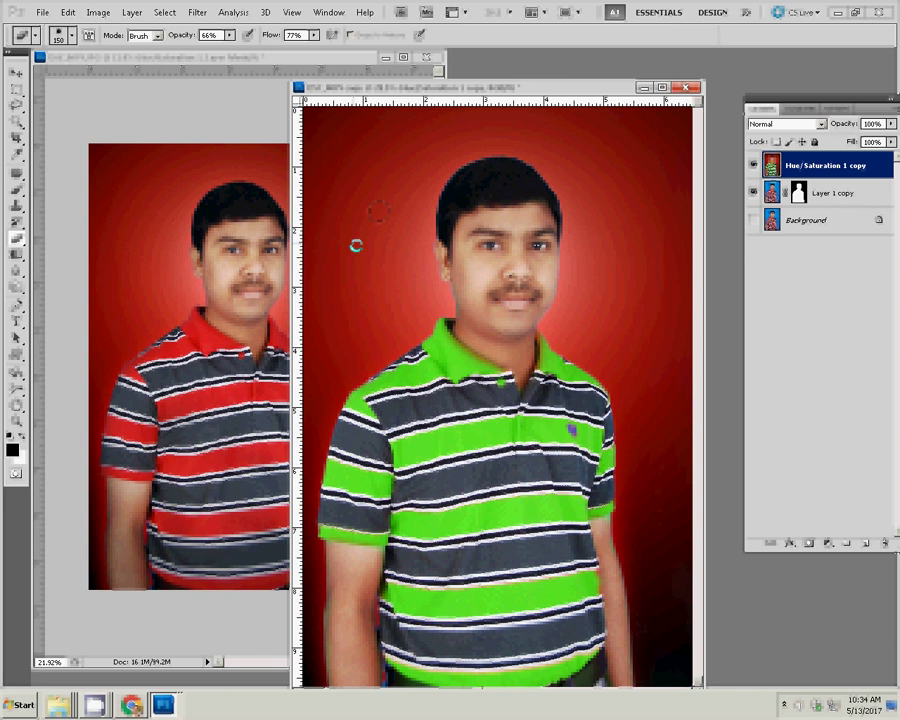
right_click(557, 91)
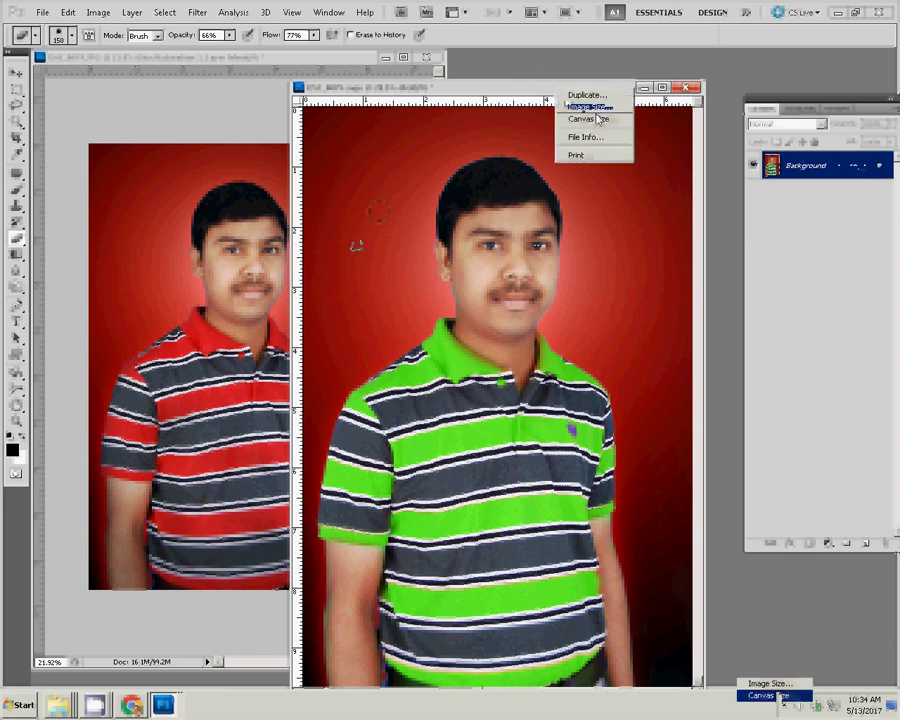
- Resize the green-shirt portrait to 4 inches wide (1200 × 1788 pixels)
left_click(598, 107)
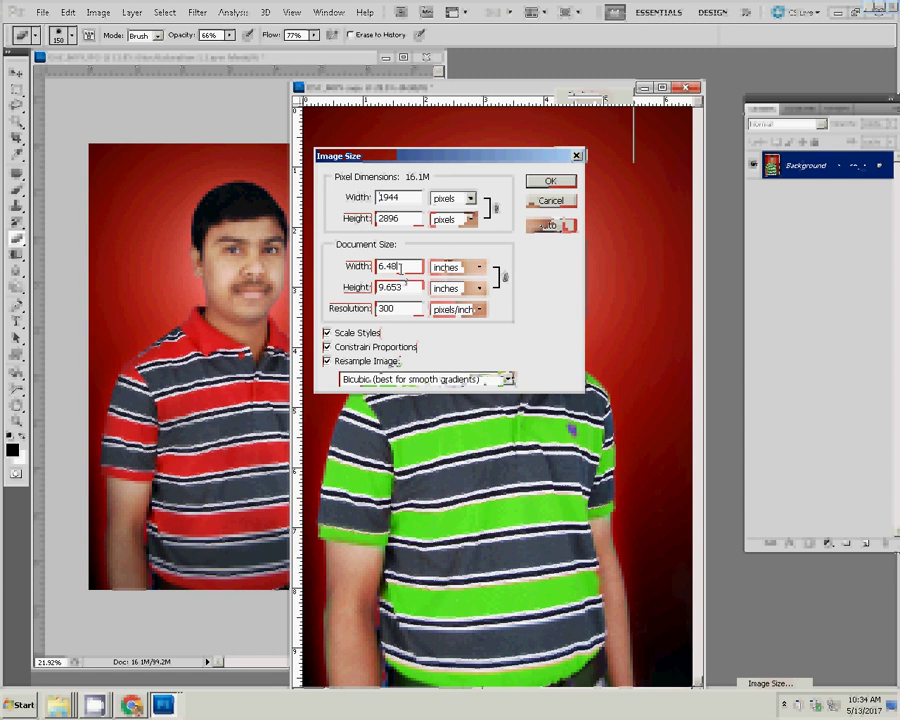
type("4")
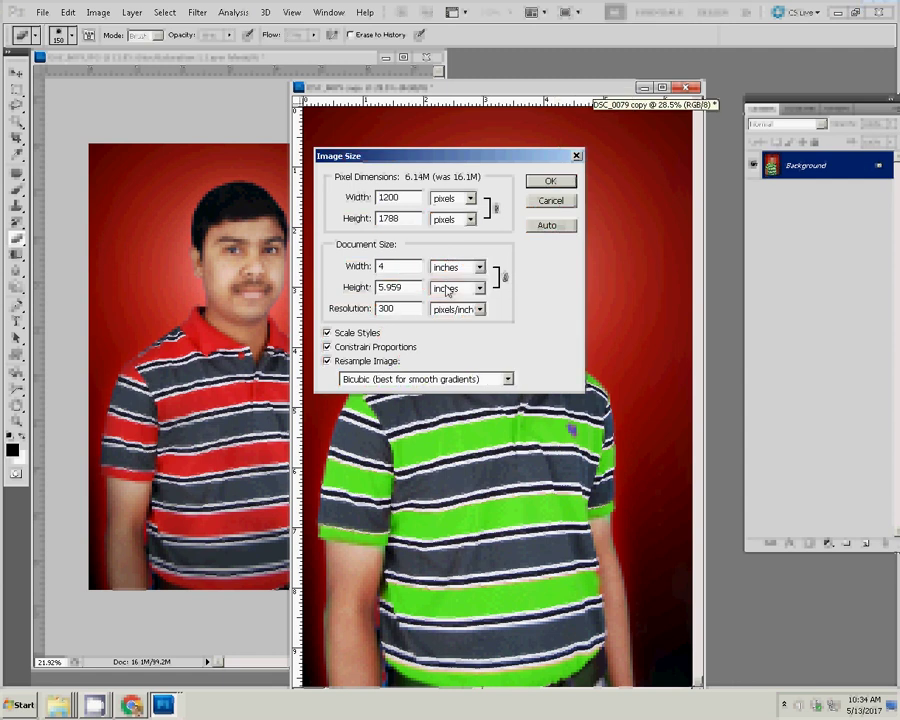
left_click(551, 182)
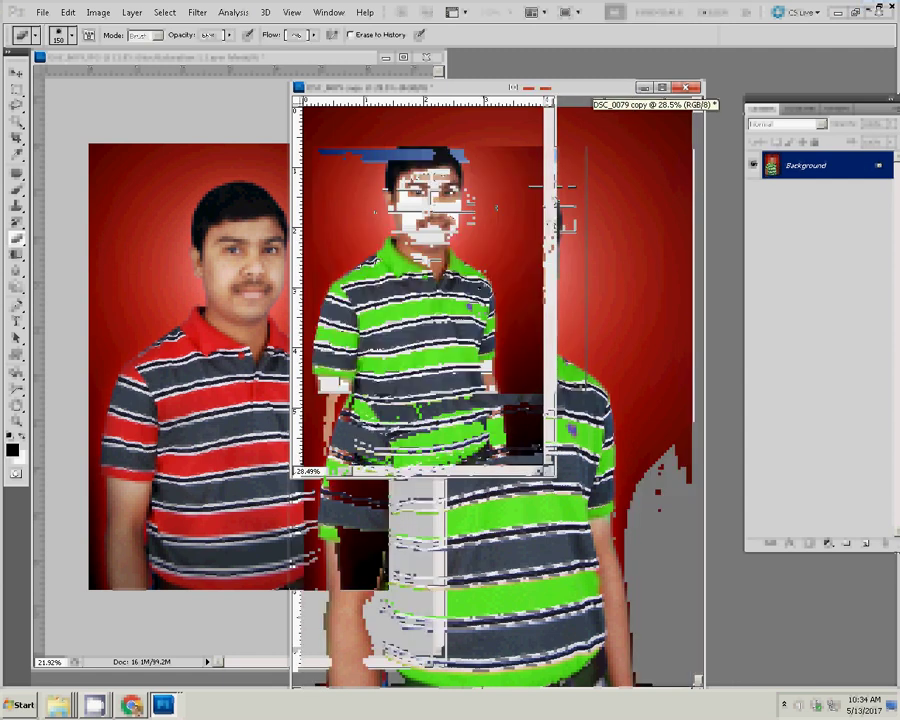
- Save the image as a Maximum-quality JPEG named 2-4
key("ctrl+shift+s")
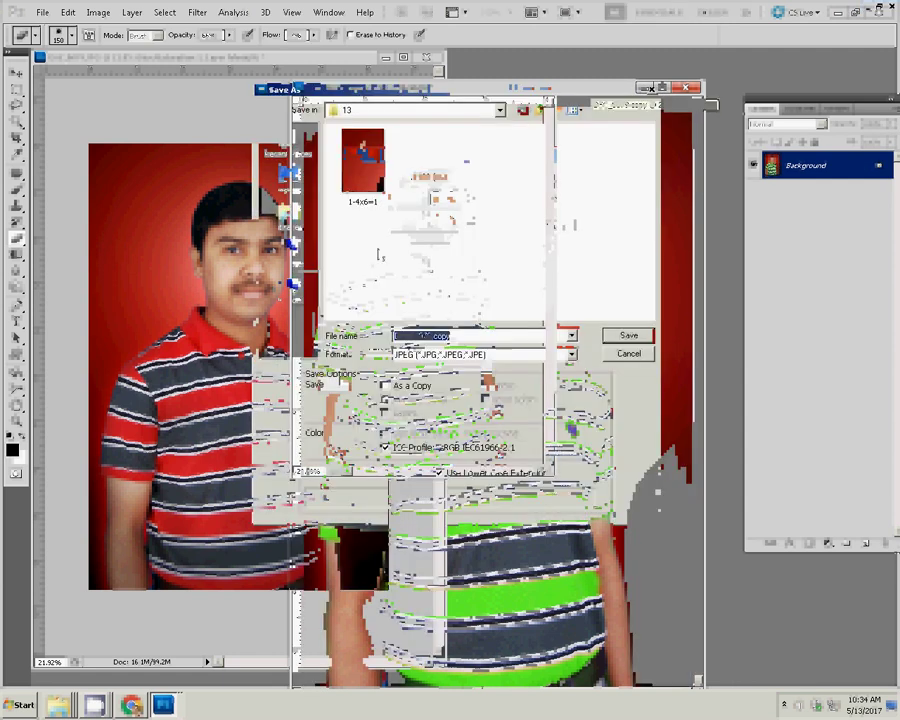
type("2-4")
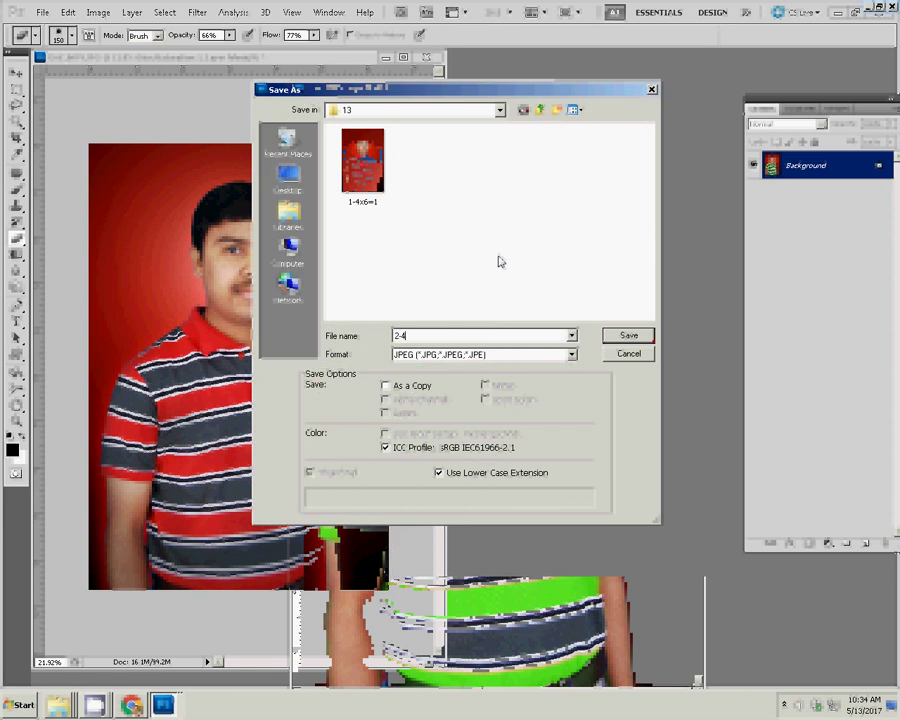
type("x6=2")
key("Return")
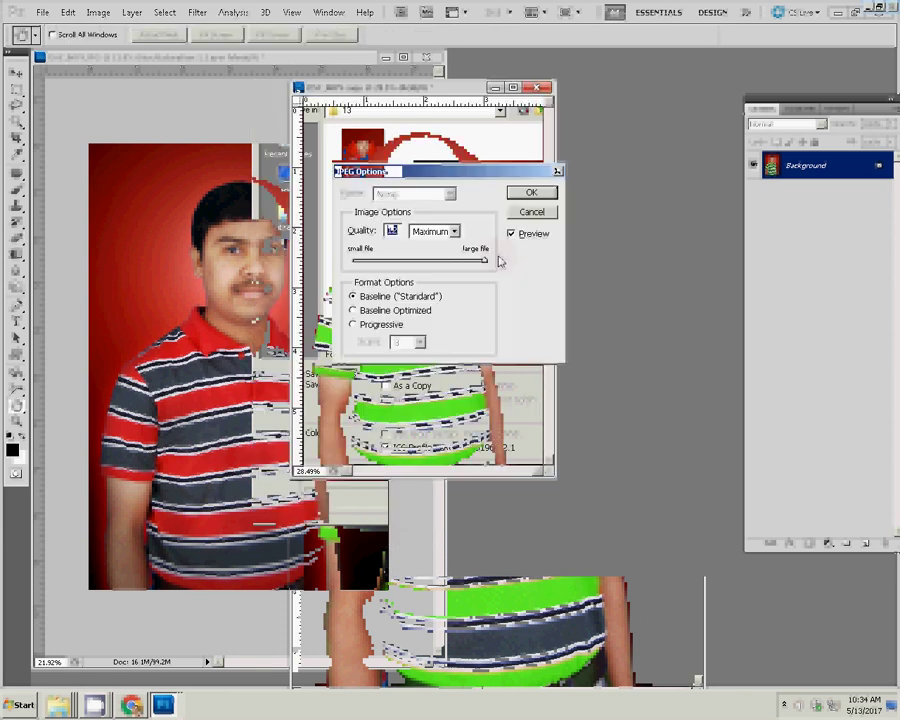
left_click(548, 195)
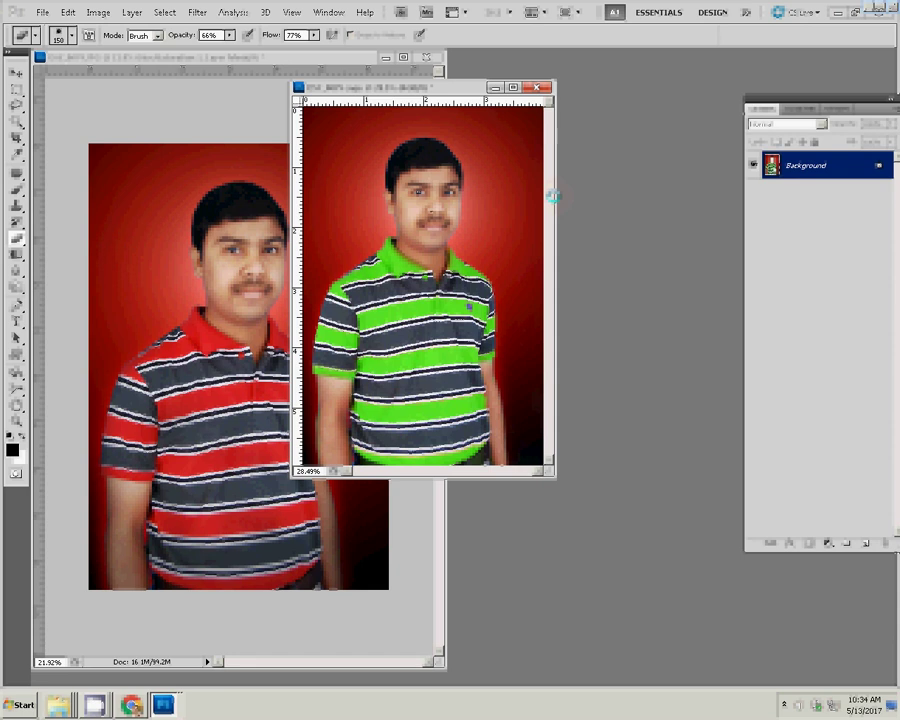
- Fit the resized image on screen
key("z")
right_click(488, 292)
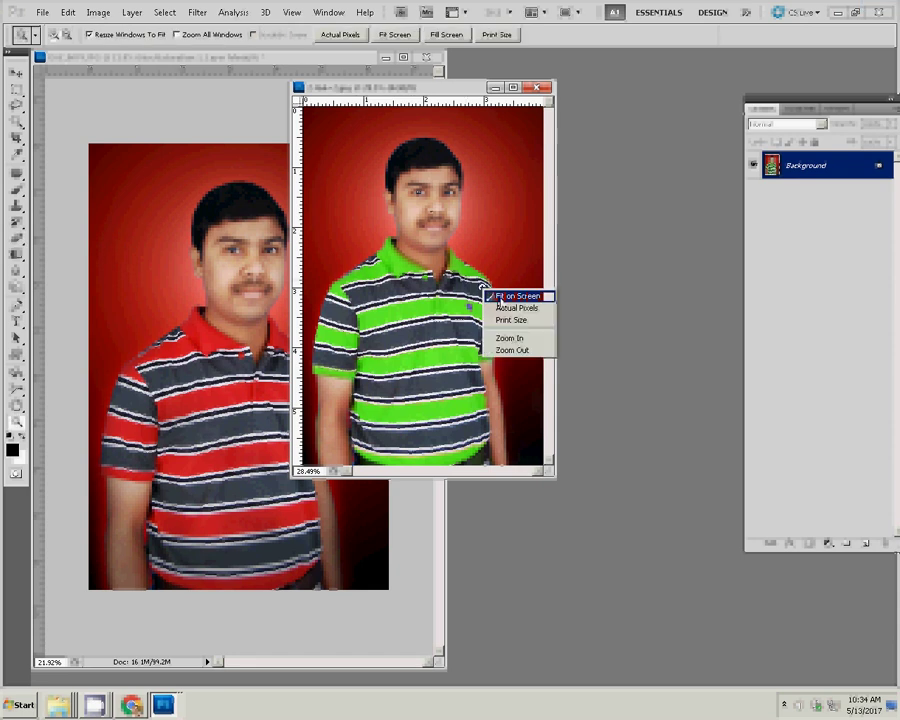
left_click(510, 296)
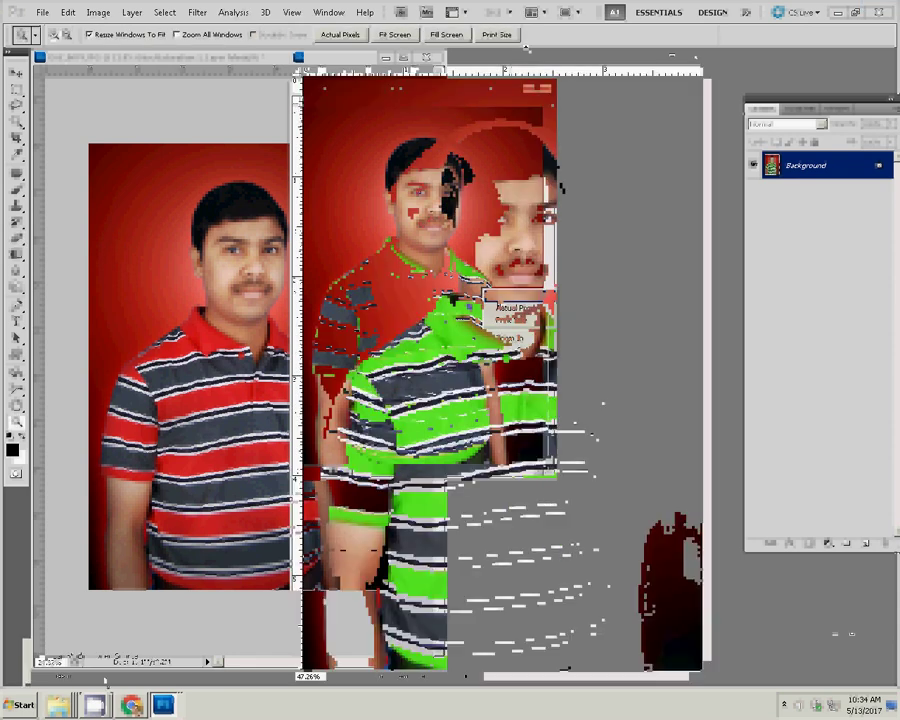